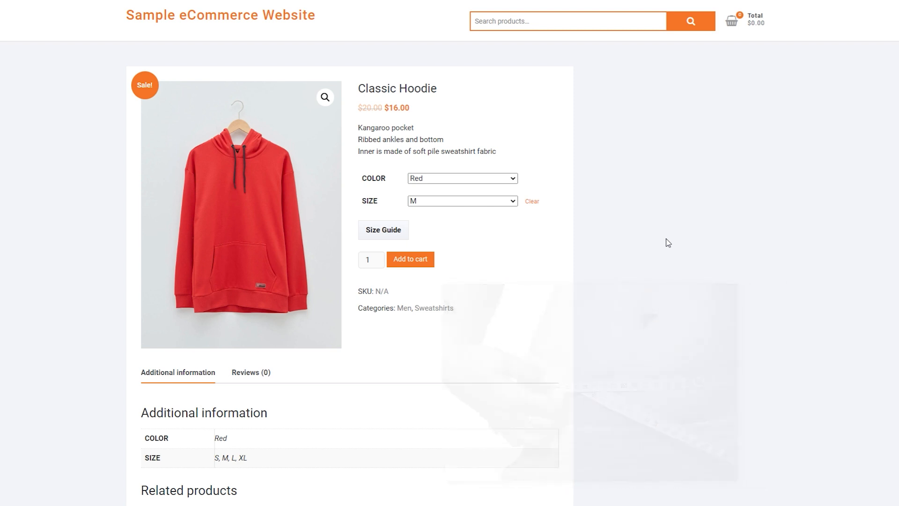
- View the size guide of the Classic Hoodie product
left_click(387, 239)
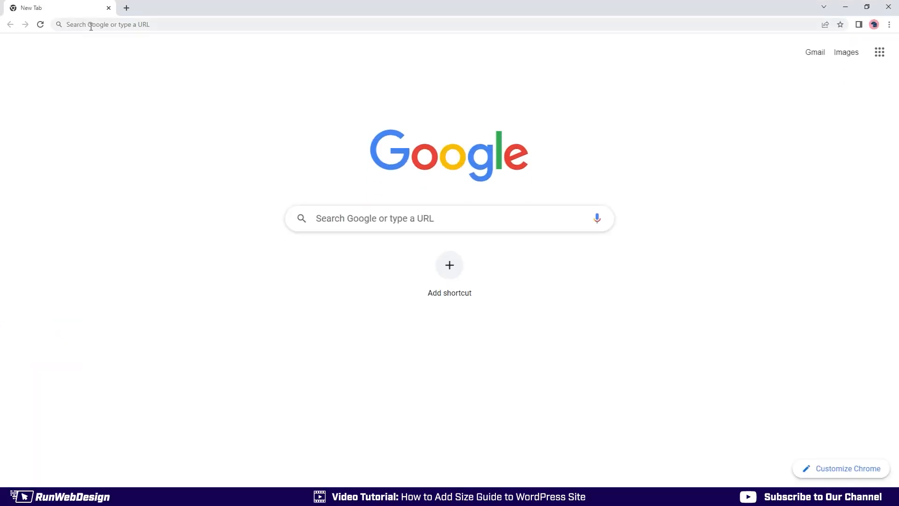
- Open the plugin page at runwebdesign.com/sizeguide
left_click(91, 25)
type("runwebdesign.co")
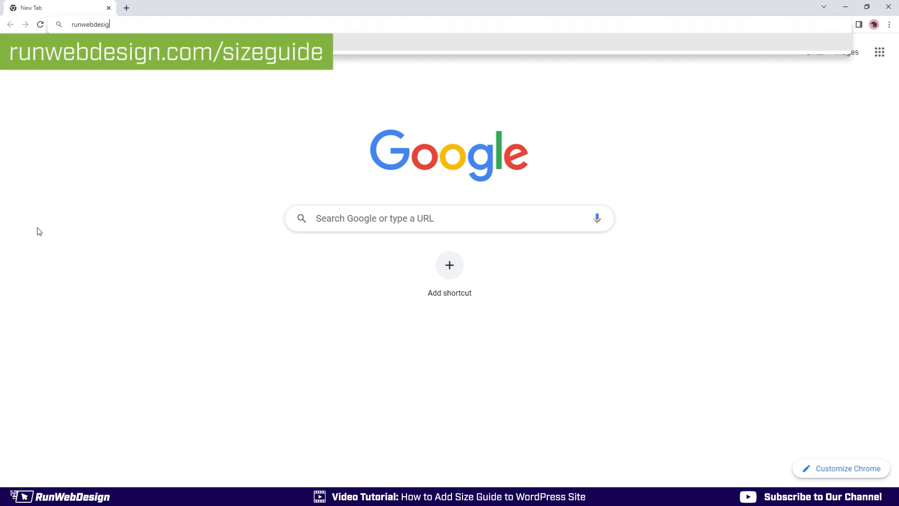
type("m/sizeguide")
key("Return")
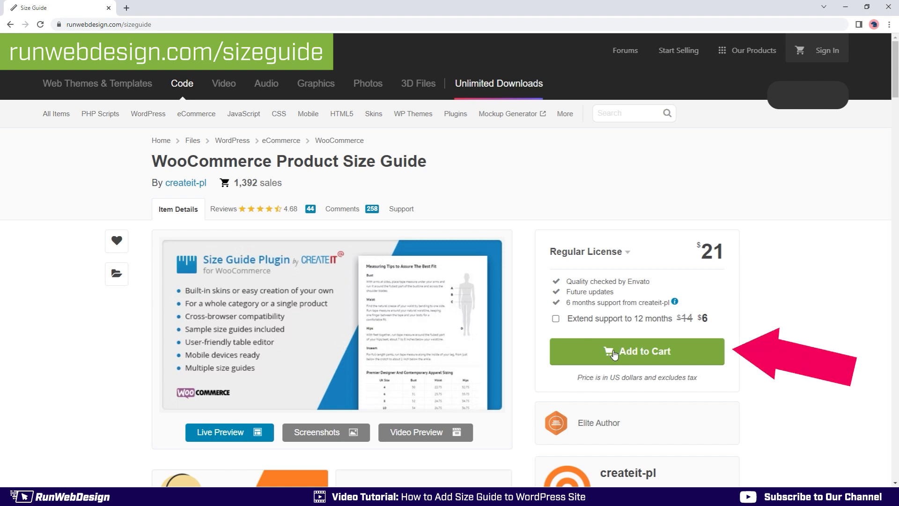
- Add the WooCommerce Product Size Guide plugin to the cart and proceed to checkout
left_click(613, 352)
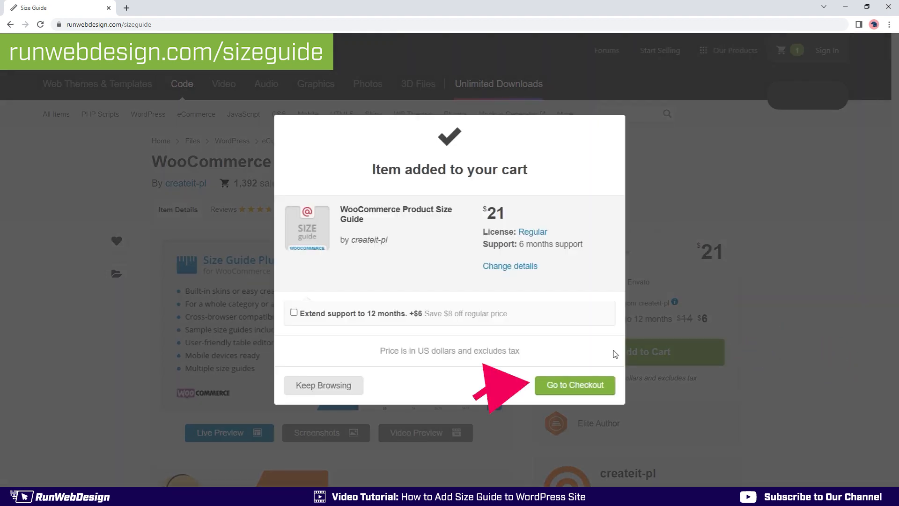
left_click(585, 383)
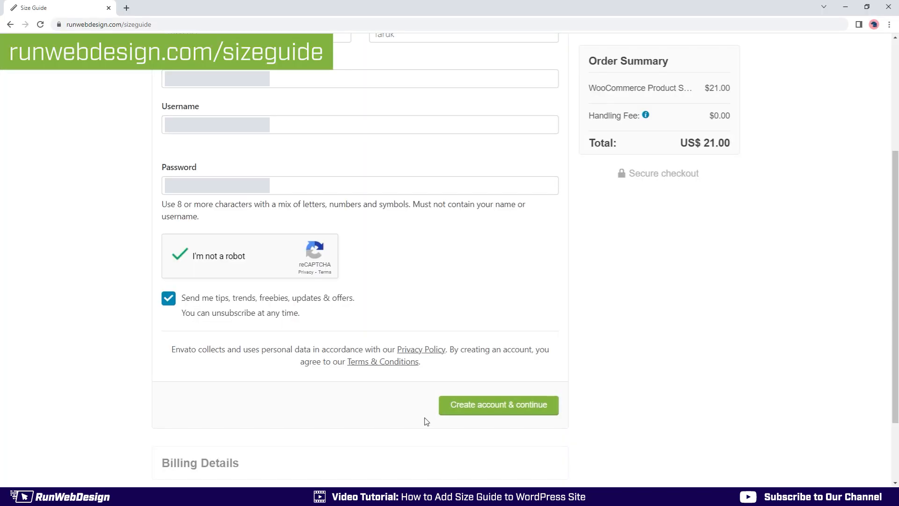
- Complete the checkout by submitting the filled-in account and billing details and choosing card payment
left_click(494, 405)
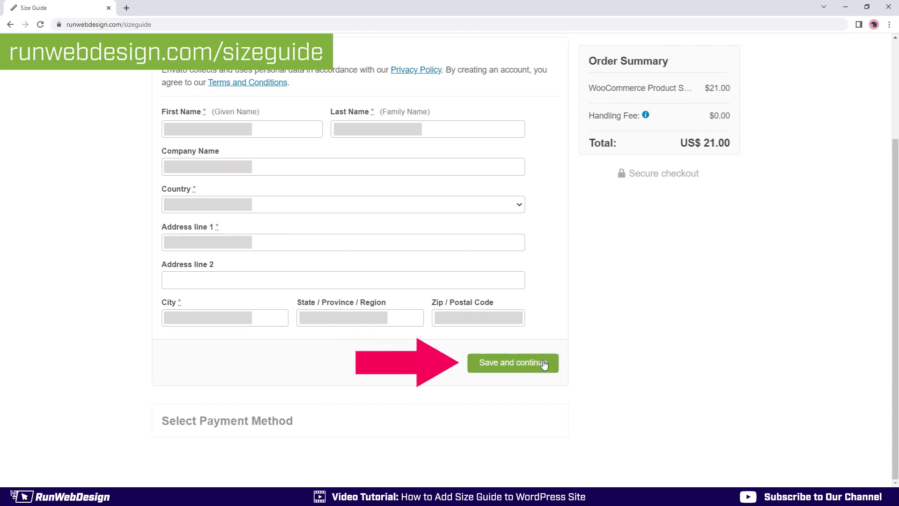
left_click(528, 367)
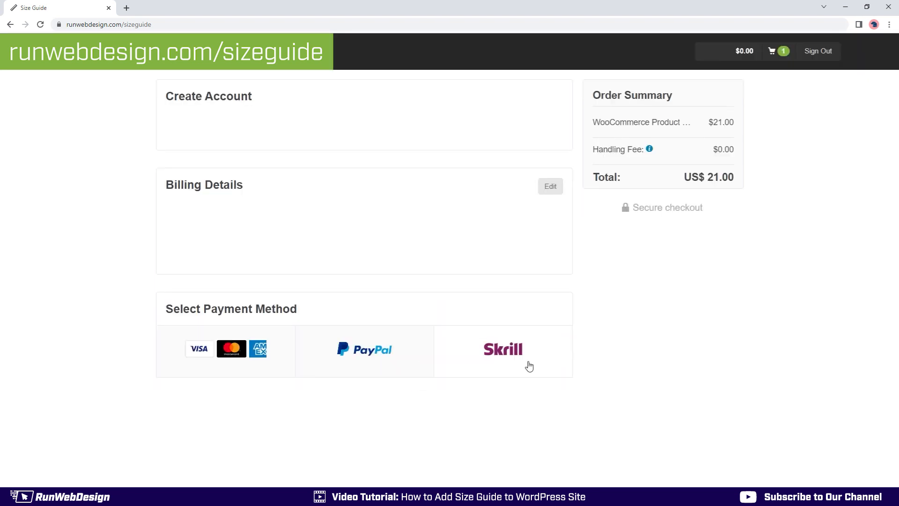
left_click(251, 358)
scroll(251, 357, "down", 4)
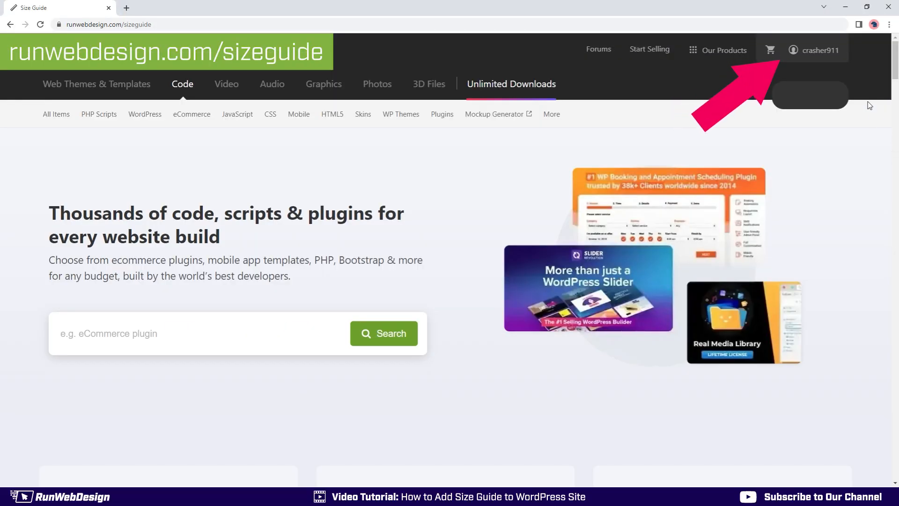
- Download the installable WordPress file of WooCommerce Product Size Guide from the account's purchased items
left_click(830, 52)
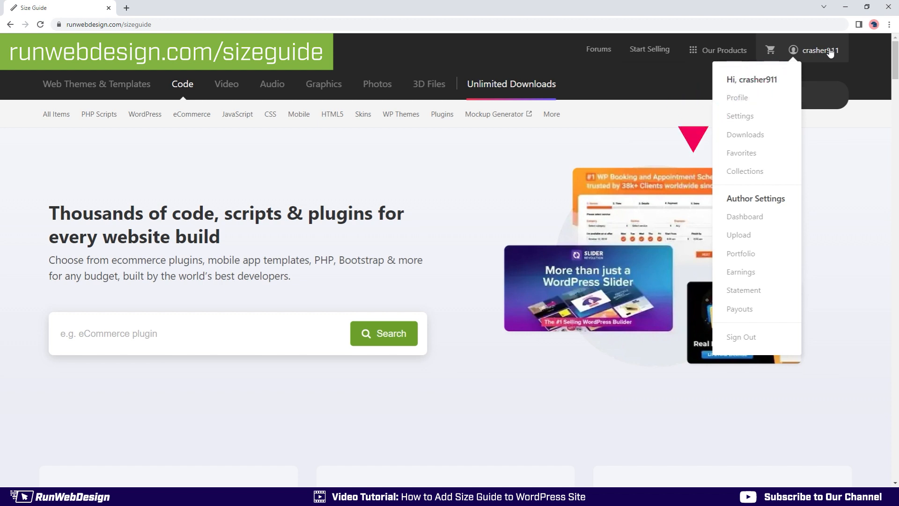
left_click(744, 136)
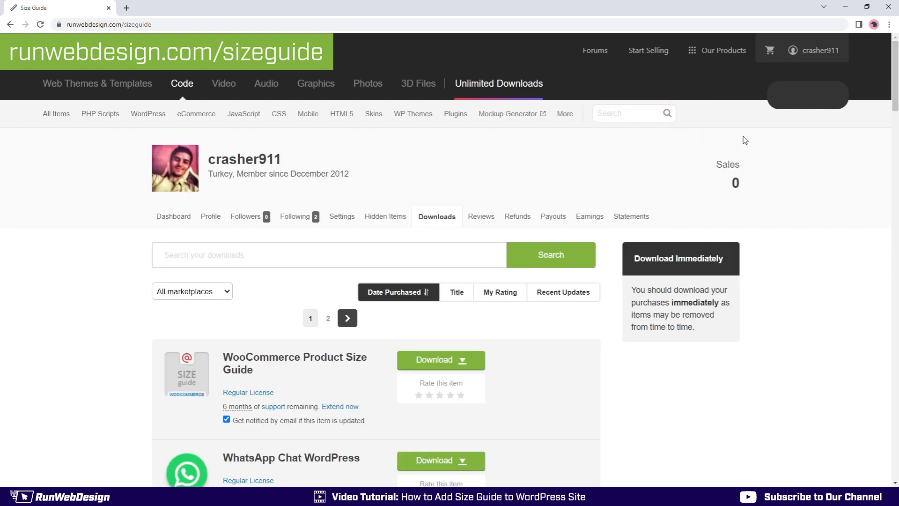
scroll(744, 140, "down", 5)
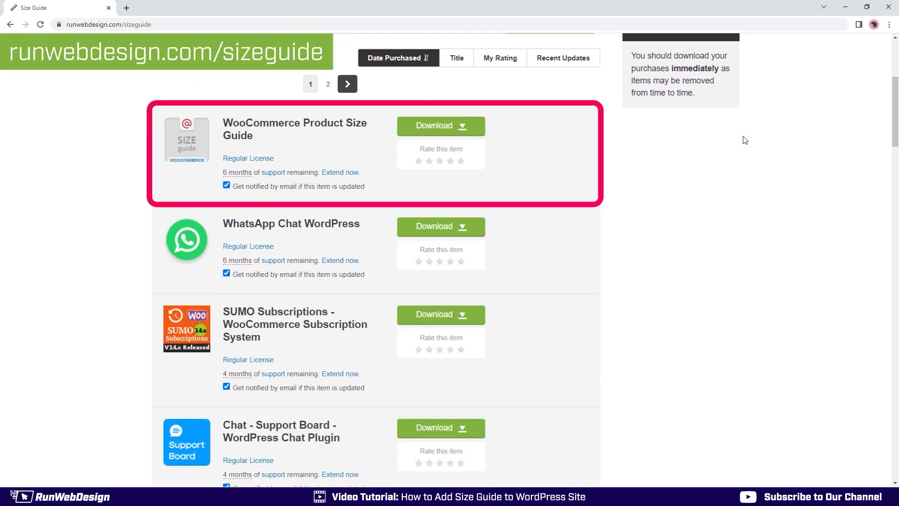
left_click(463, 127)
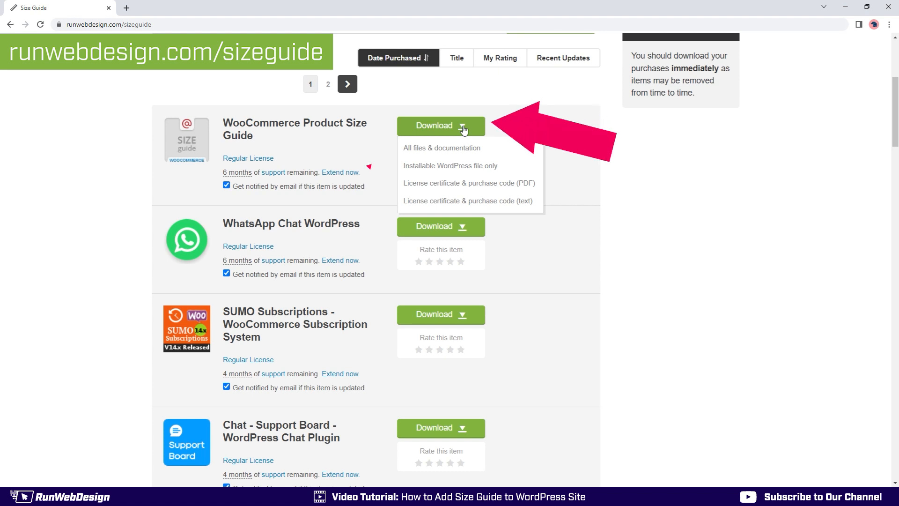
left_click(465, 166)
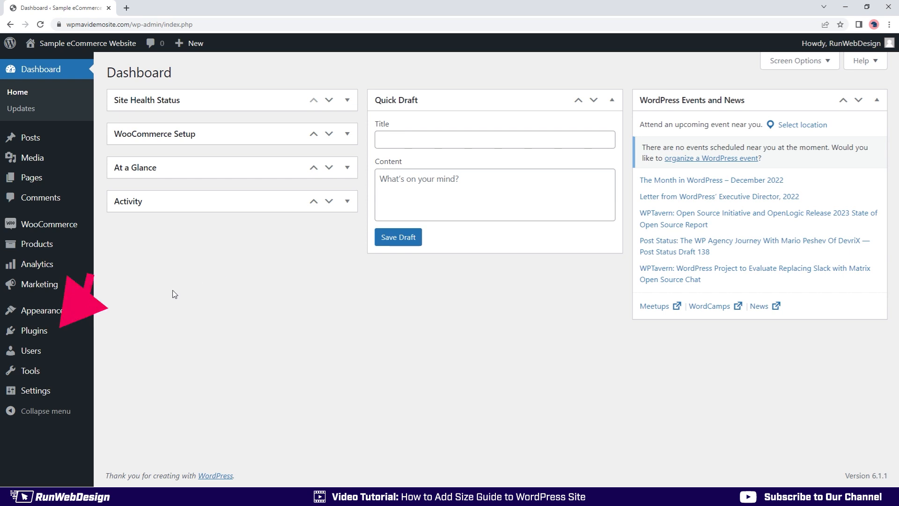
- Install the plugin from size-guide-wordpress.zip on the WordPress site and activate it
mouse_move(47, 331)
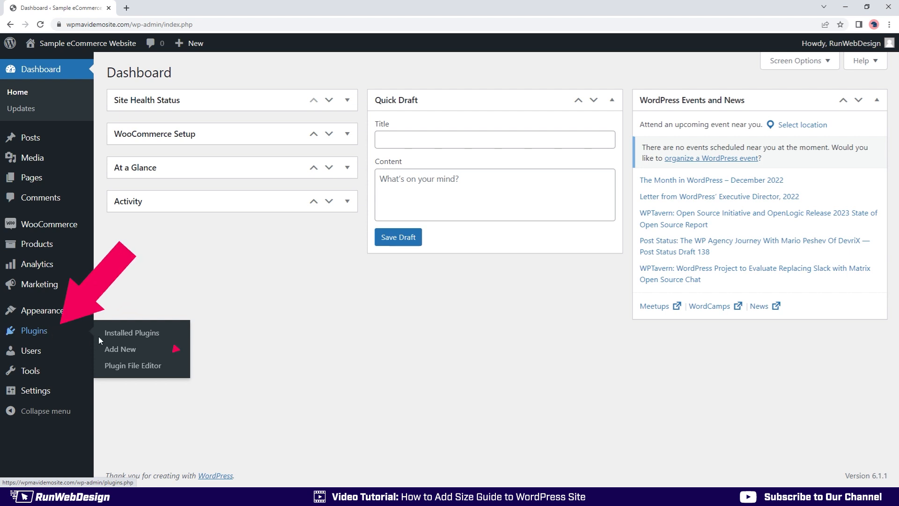
left_click(126, 353)
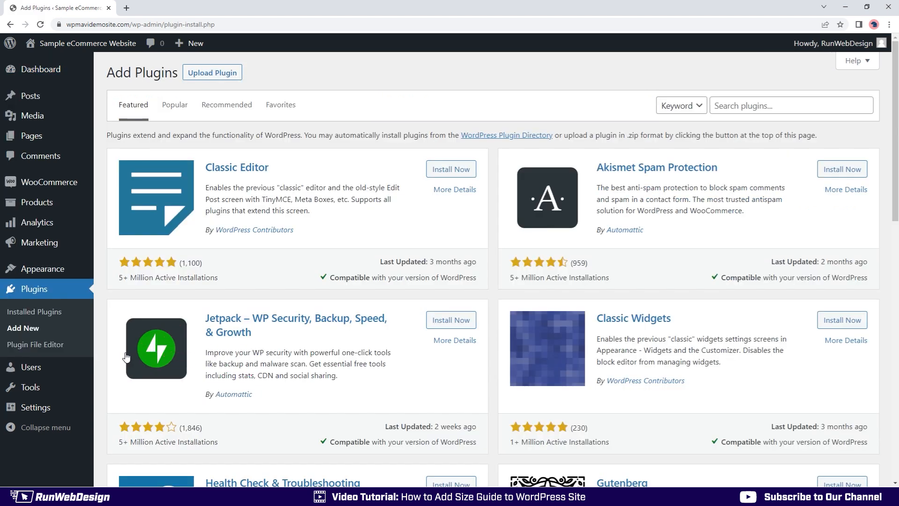
left_click(213, 75)
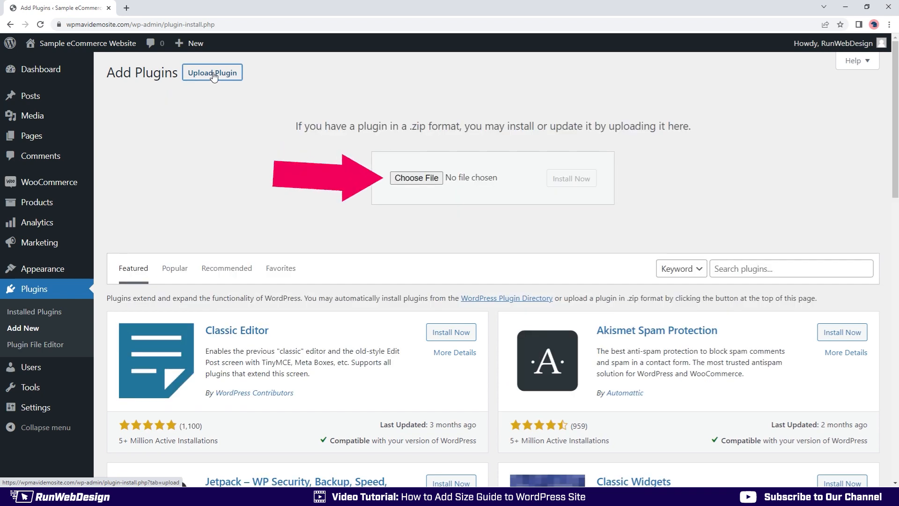
left_click(415, 179)
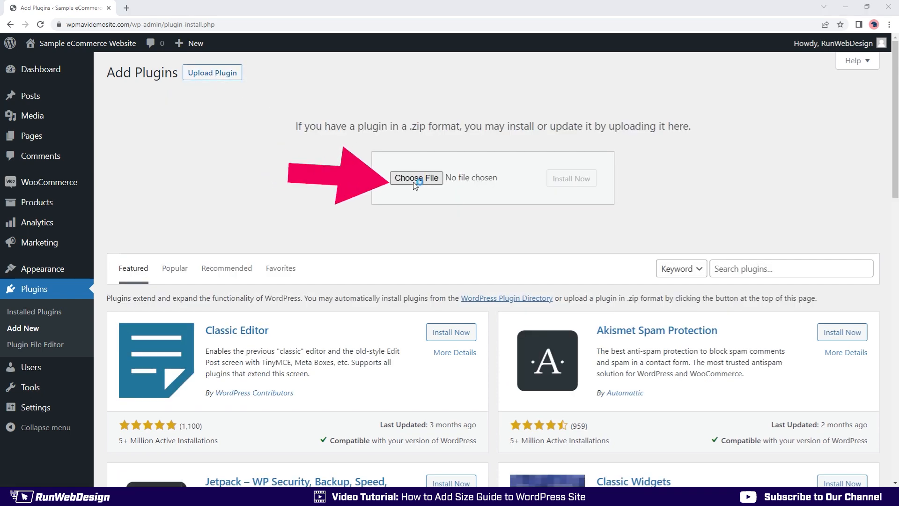
left_click(230, 193)
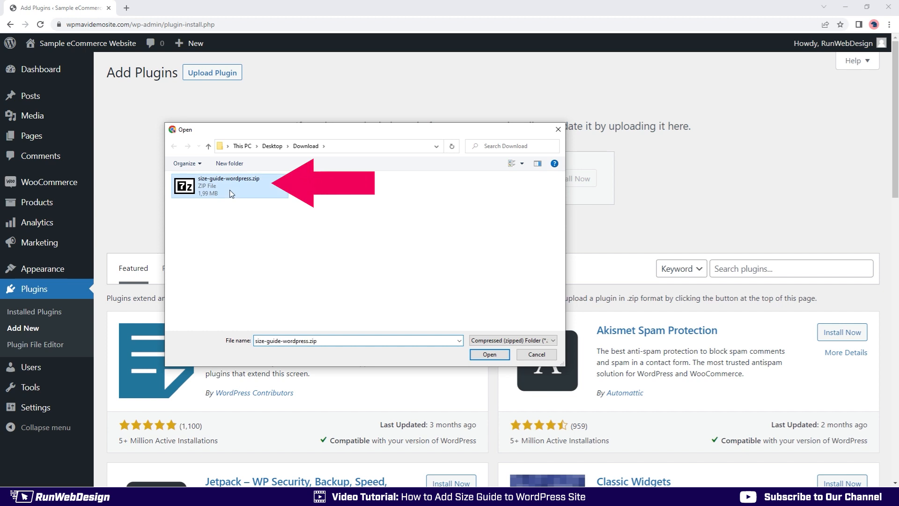
left_click(482, 355)
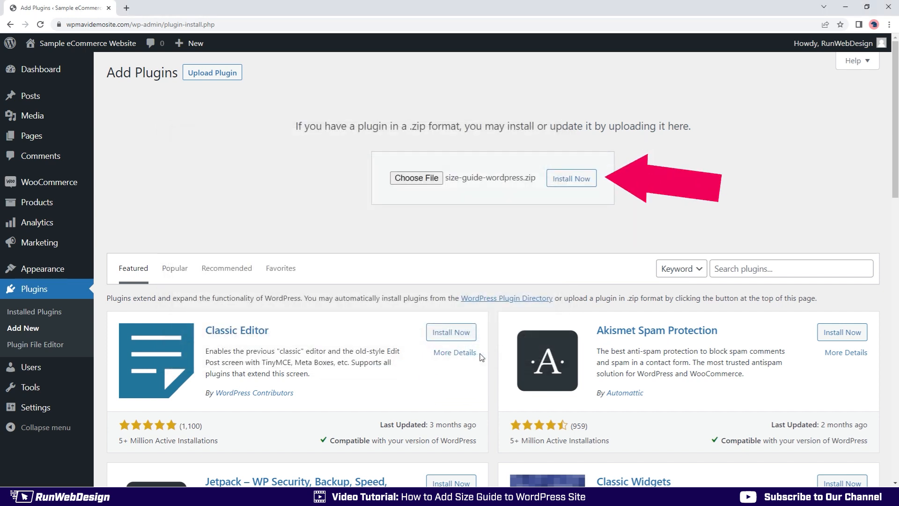
left_click(573, 182)
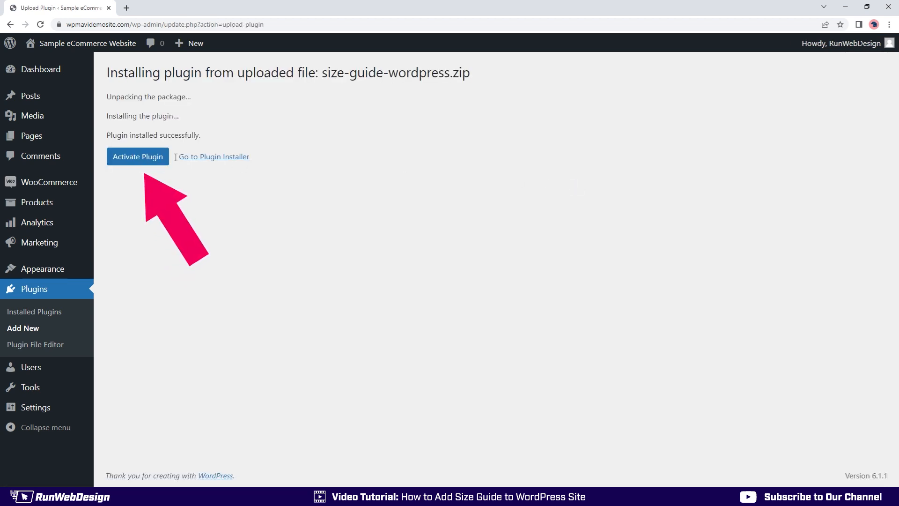
left_click(152, 164)
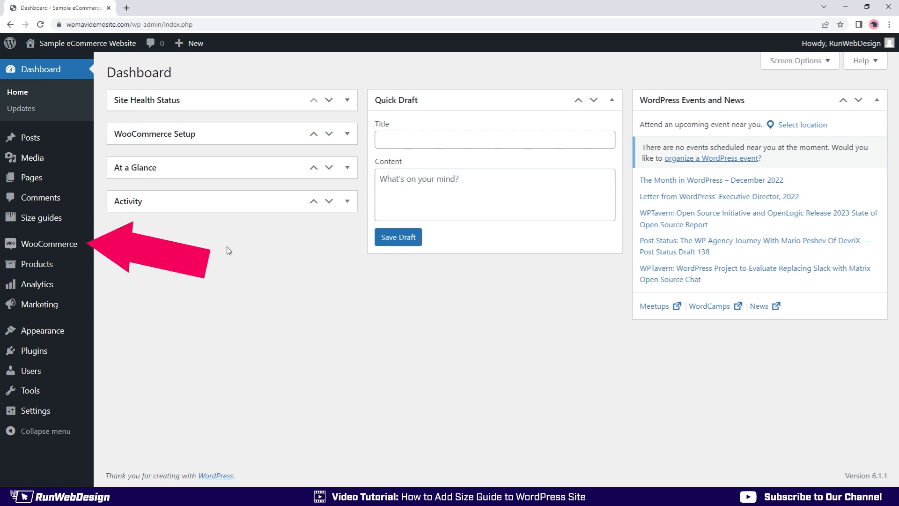
- Open the size guide section of the WooCommerce settings
mouse_move(73, 252)
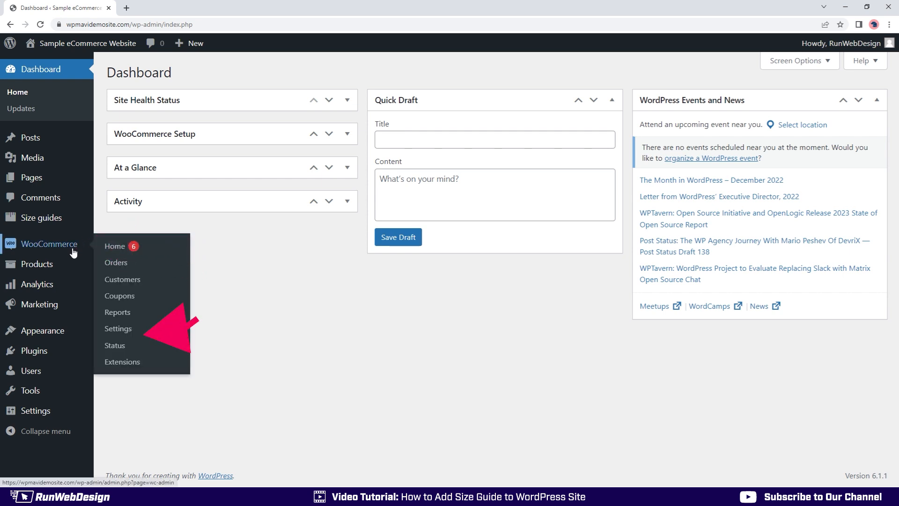
left_click(124, 330)
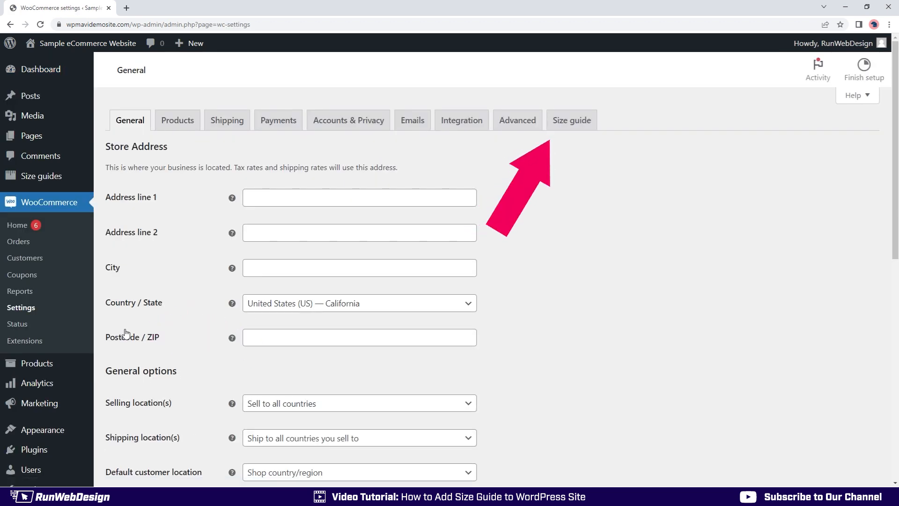
left_click(578, 131)
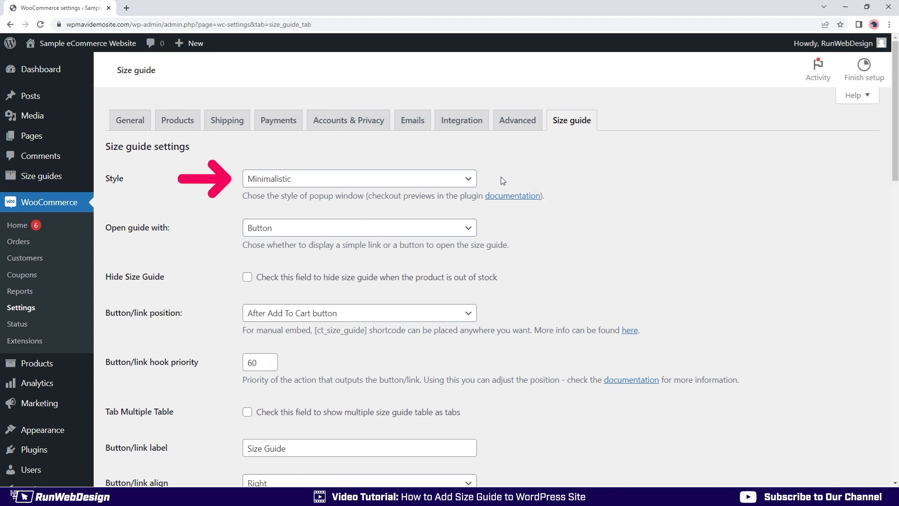
- Try the Minimalistic and Classic popup styles and set the size guide style to Modern
left_click(469, 180)
left_click(436, 196)
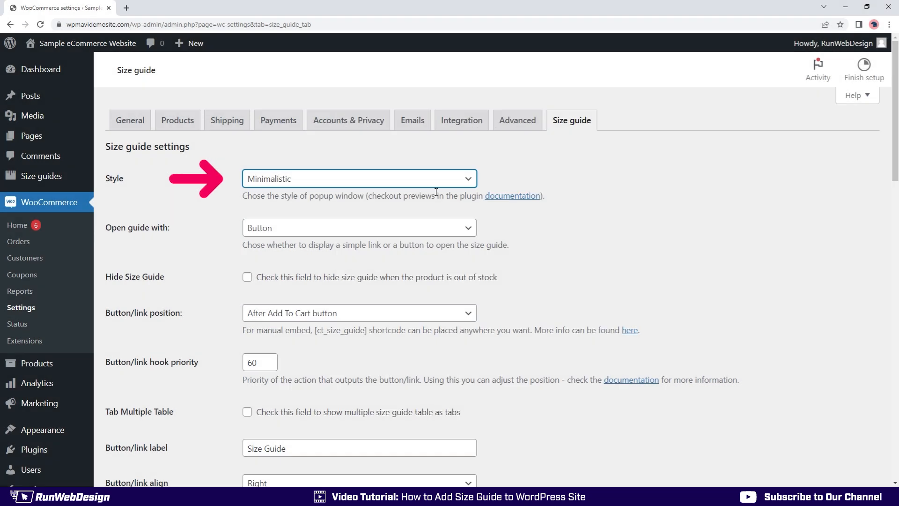
left_click(438, 184)
left_click(432, 214)
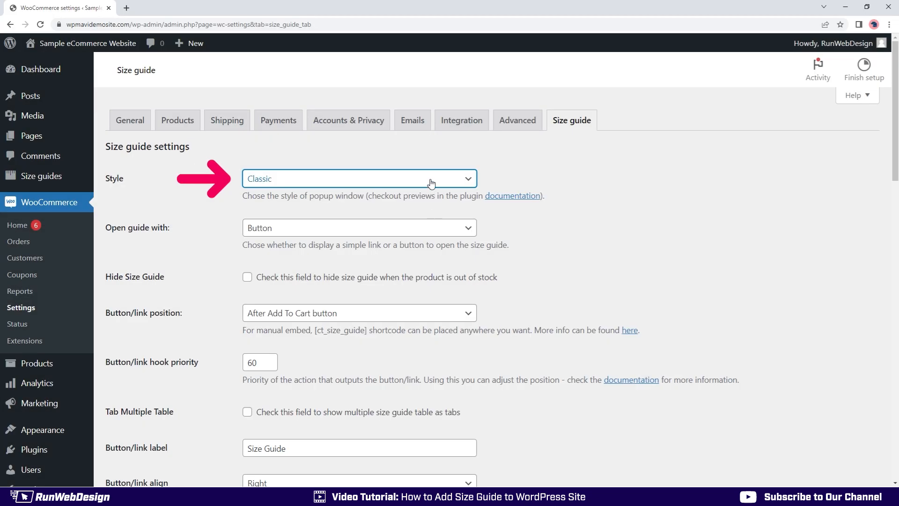
left_click(431, 183)
left_click(427, 237)
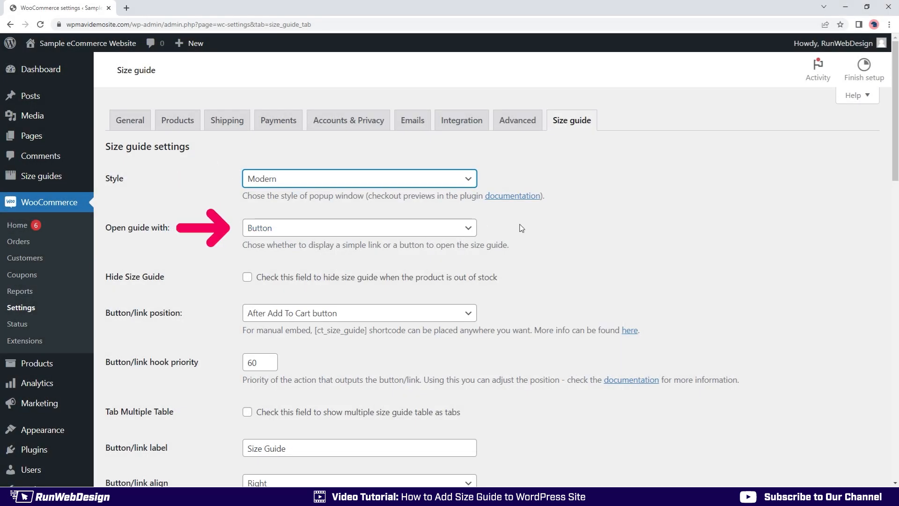
- Try opening the guide with a Link and hiding it for out-of-stock products, restoring Button and the unchecked option
left_click(465, 228)
left_click(457, 244)
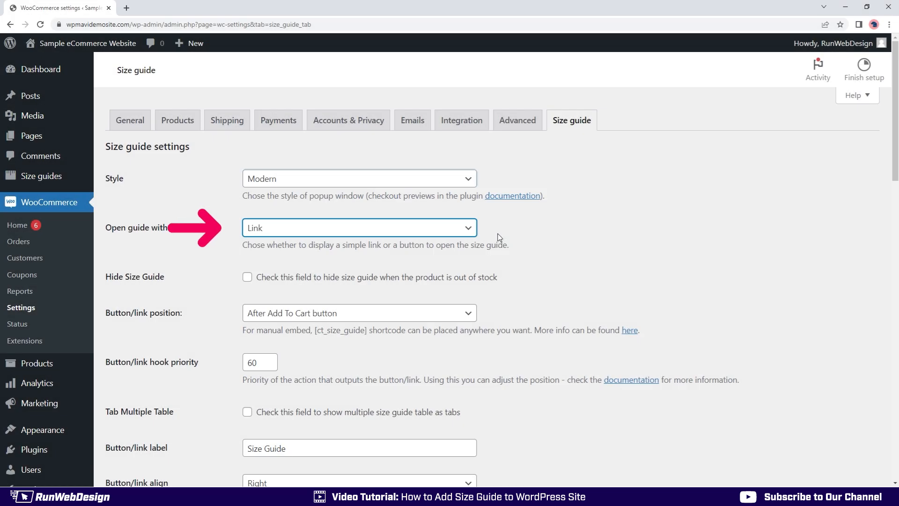
left_click(468, 229)
left_click(462, 264)
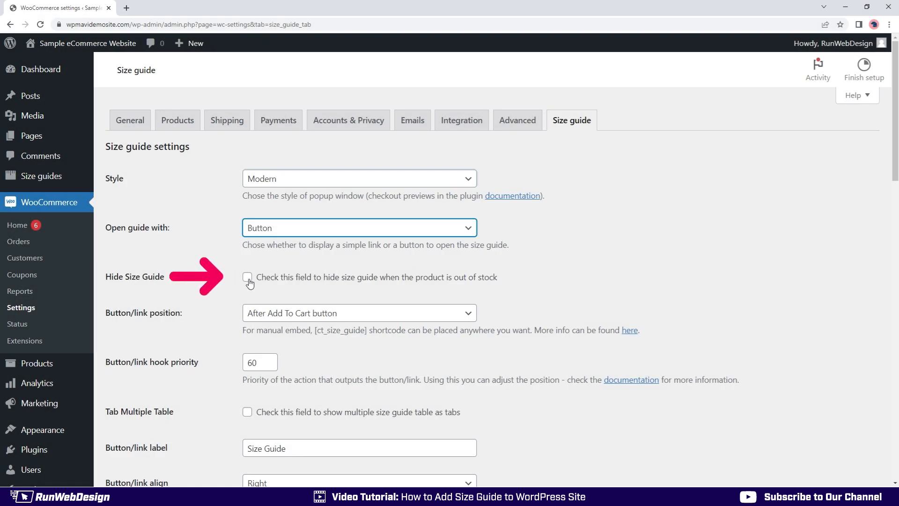
left_click(247, 278)
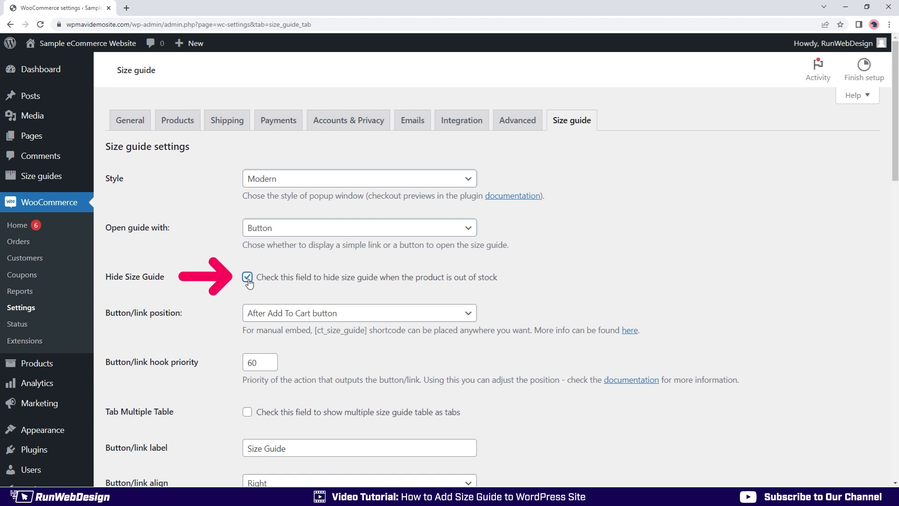
left_click(247, 277)
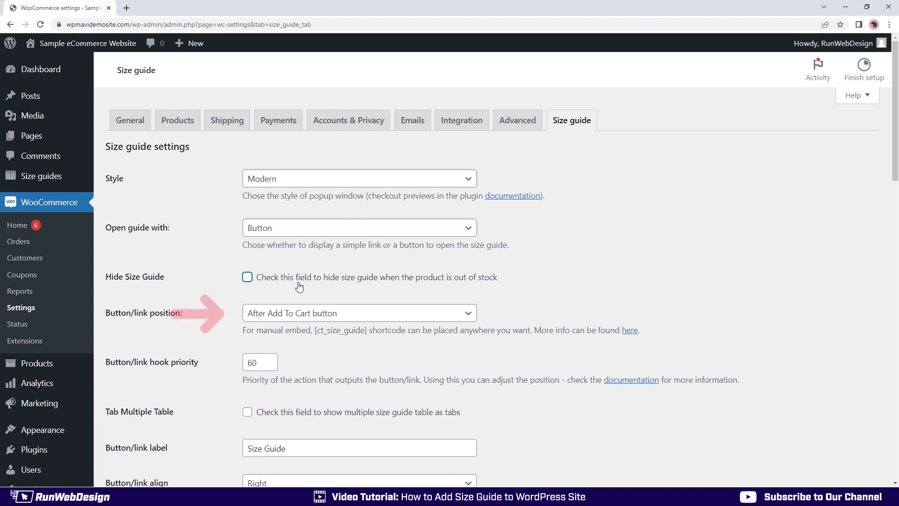
- Try the button positions Under Price and Above the product summary tabs, and return to After Add To Cart button
left_click(471, 316)
left_click(281, 327)
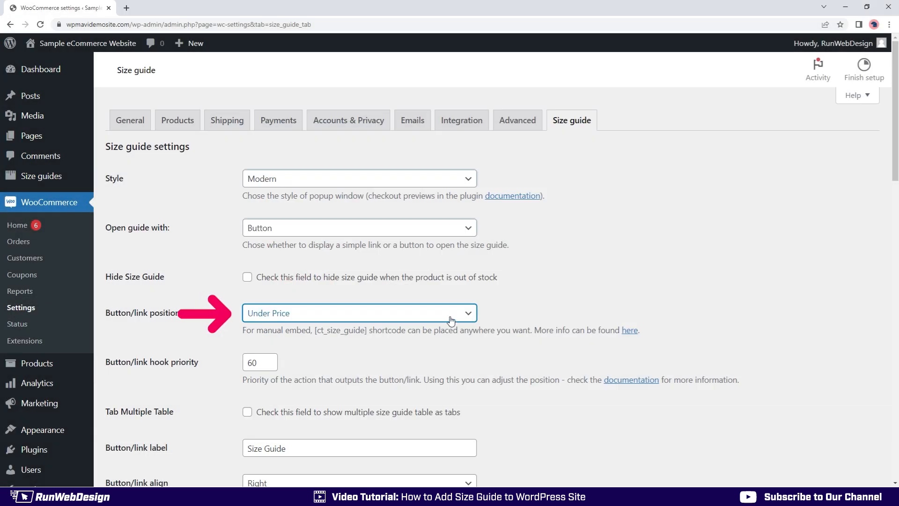
left_click(451, 318)
left_click(441, 350)
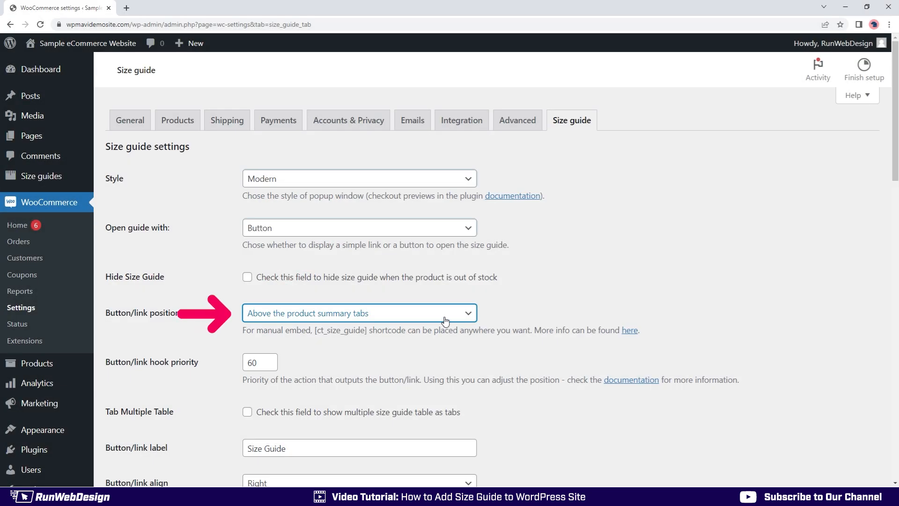
left_click(444, 321)
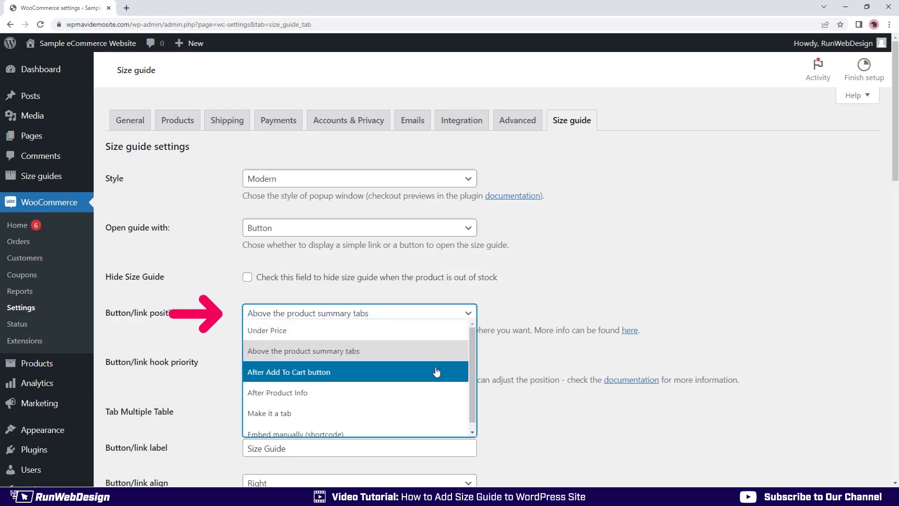
left_click(438, 371)
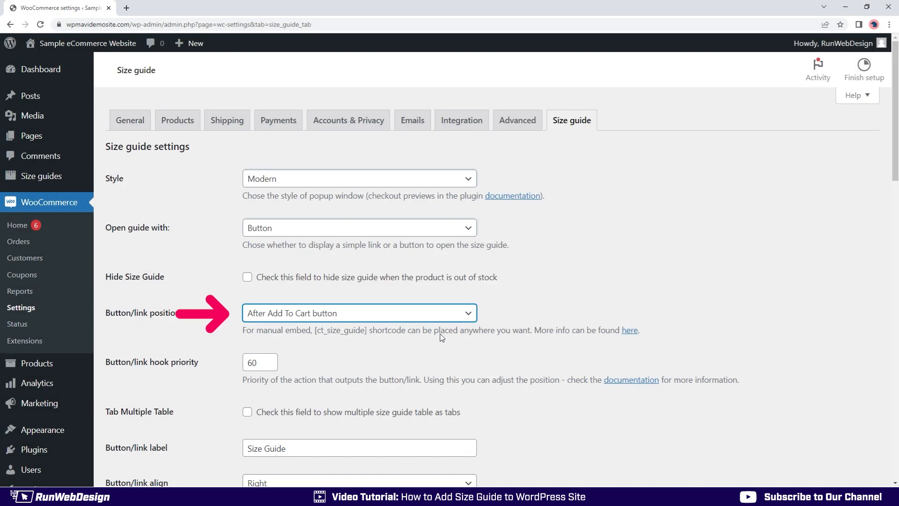
- Try the button positions After Product Info and Make it a tab, and set the position to Embed manually (shortcode)
left_click(442, 321)
left_click(434, 388)
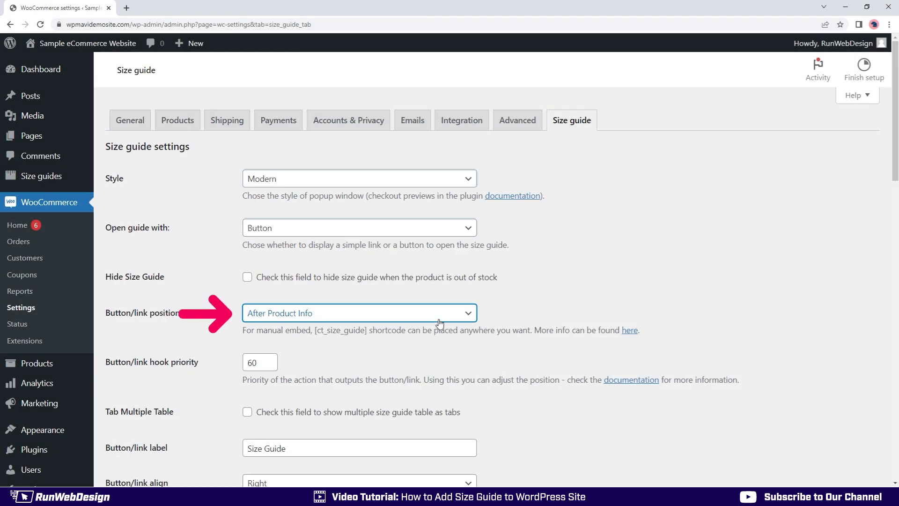
left_click(439, 320)
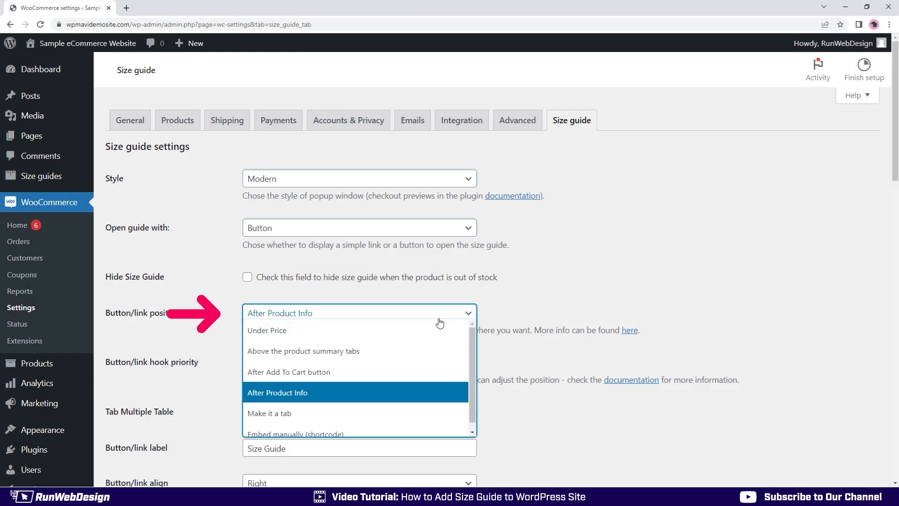
left_click(422, 412)
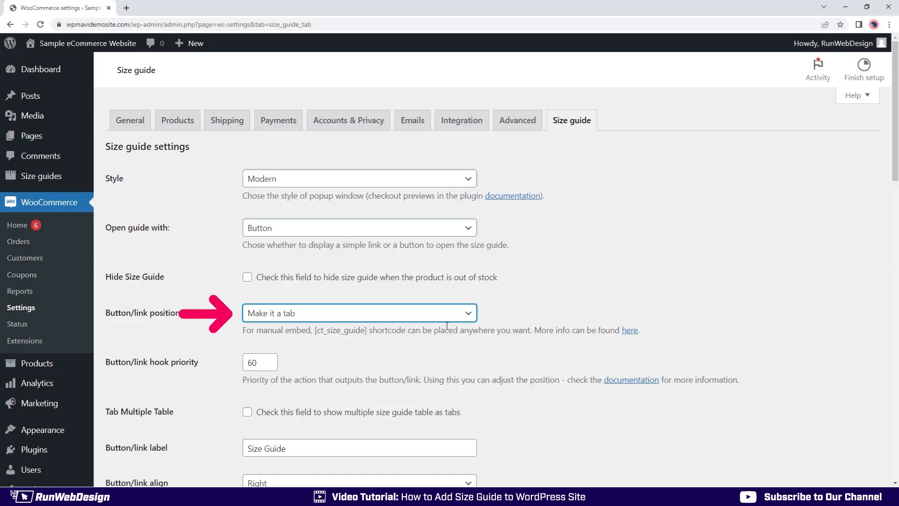
left_click(448, 322)
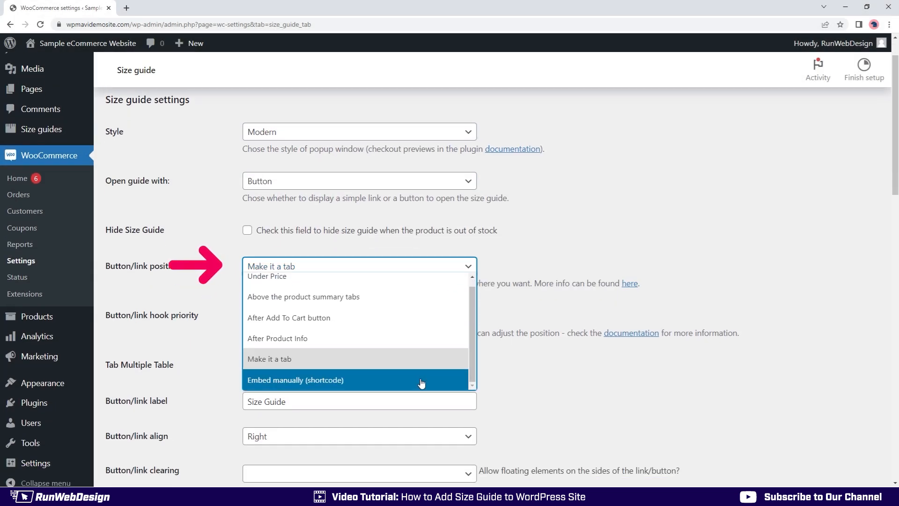
left_click(422, 381)
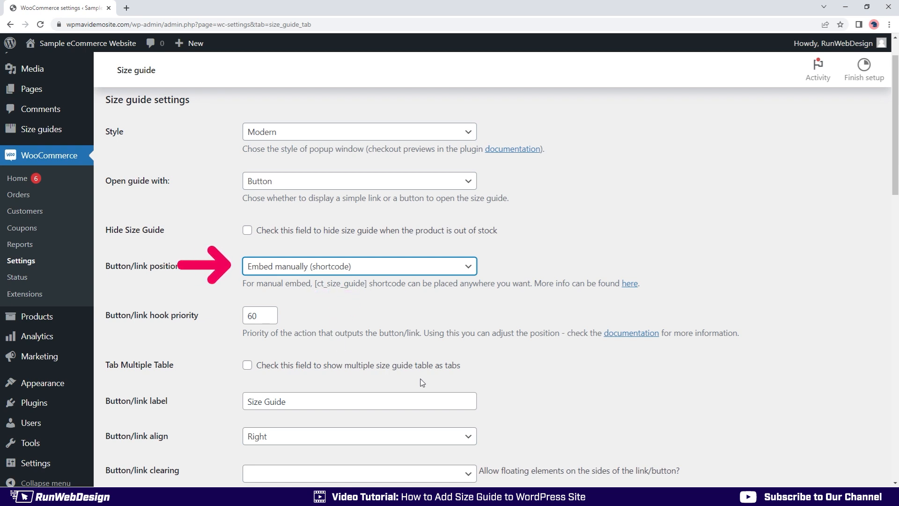
- Copy the [ct_size_guide] shortcode into the Classic Hoodie's product description and update the product
left_click(315, 282)
left_click_drag(315, 283, 367, 283)
right_click(367, 283)
left_click(385, 292)
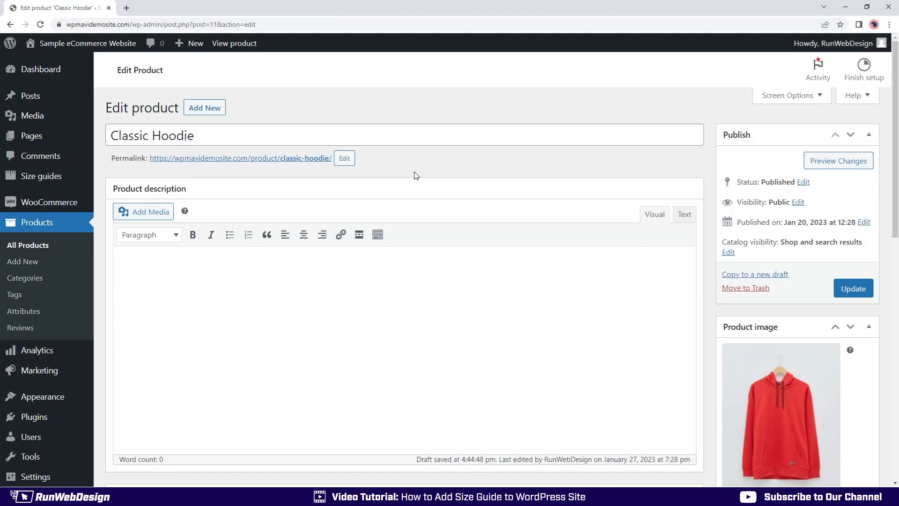
right_click(181, 271)
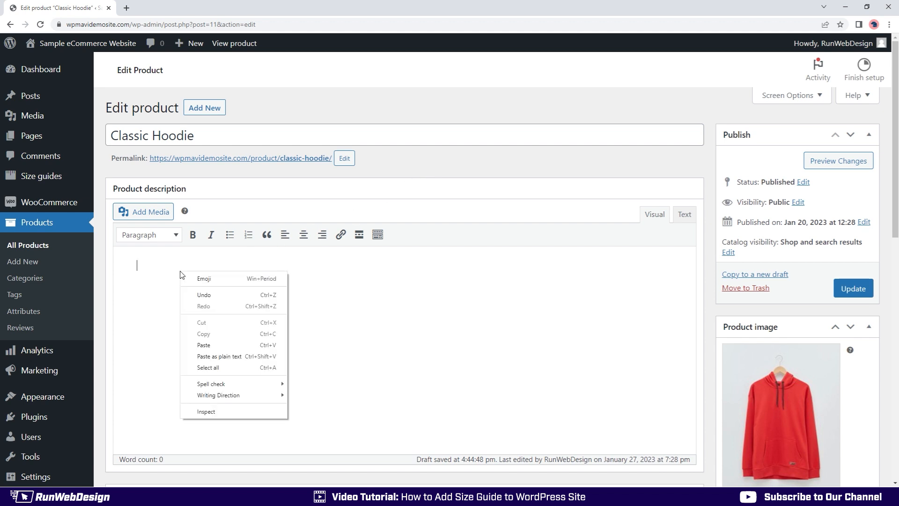
left_click(218, 344)
left_click(836, 288)
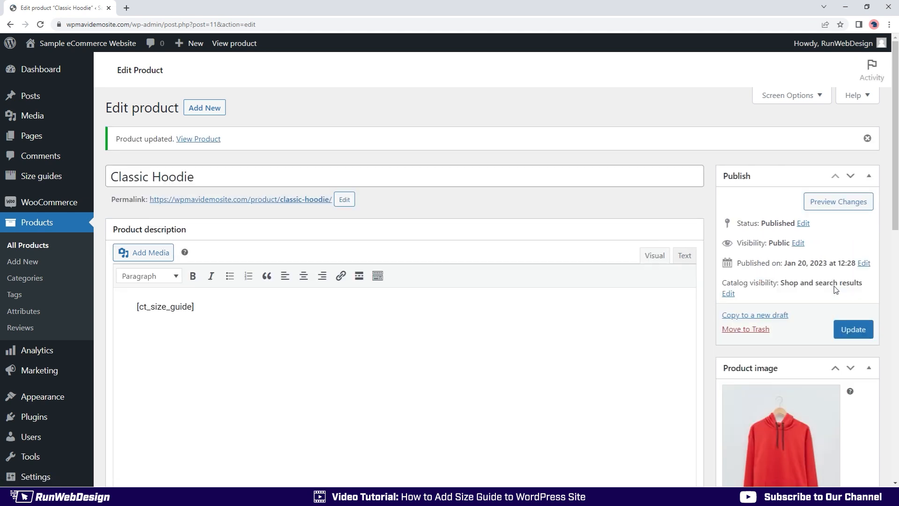
- View the updated Classic Hoodie product page on the store to check the embedded size guide button
left_click(208, 139)
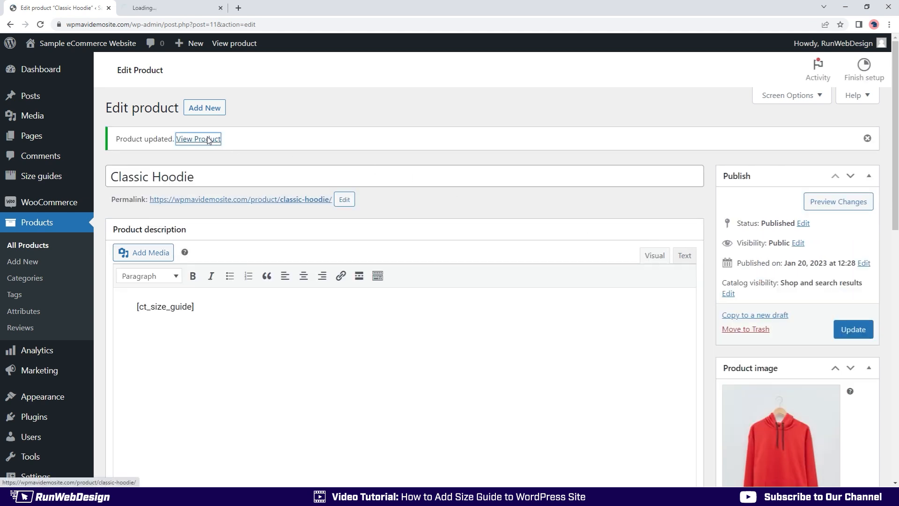
left_click(187, 8)
scroll(200, 259, "down", 5)
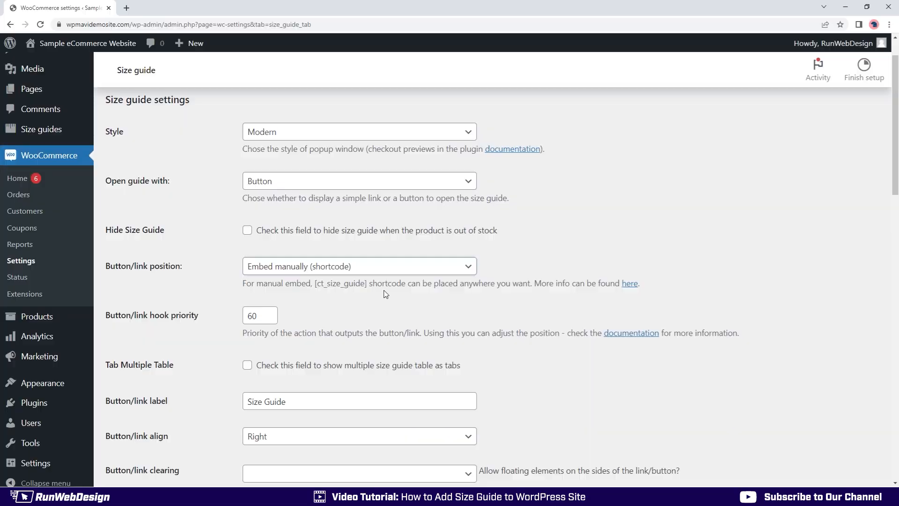
- Try showing multiple size guide tables as tabs and view the Size Chart UK tab in the product's popup
scroll(385, 294, "down", 2)
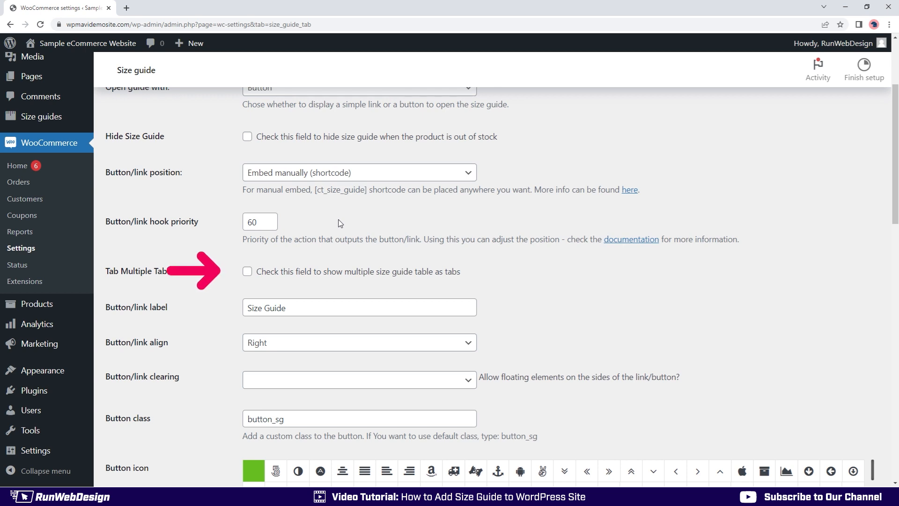
left_click(249, 273)
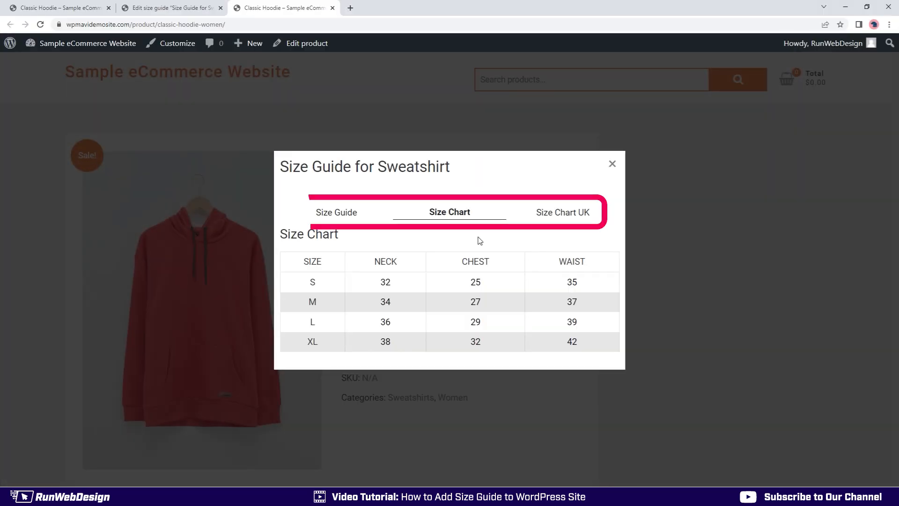
left_click(549, 216)
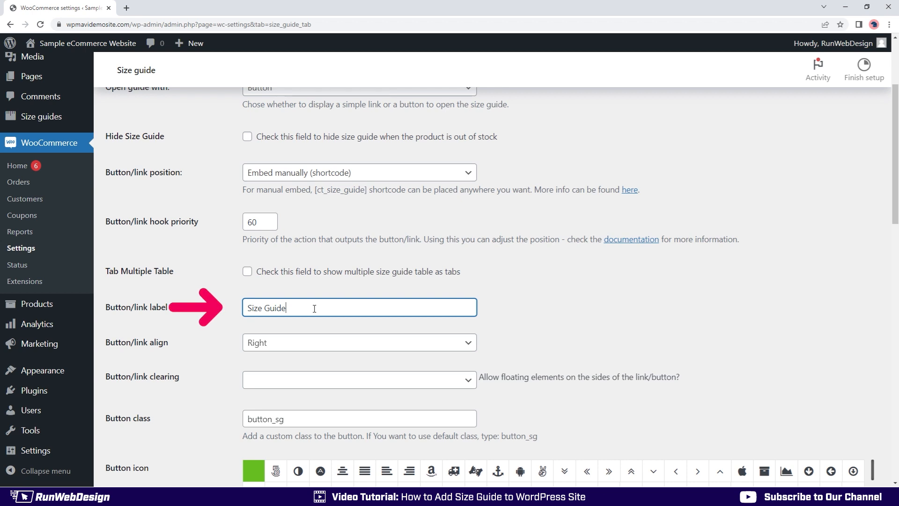
- Try aligning the size guide button to the Left and restore the Right alignment
left_click(321, 331)
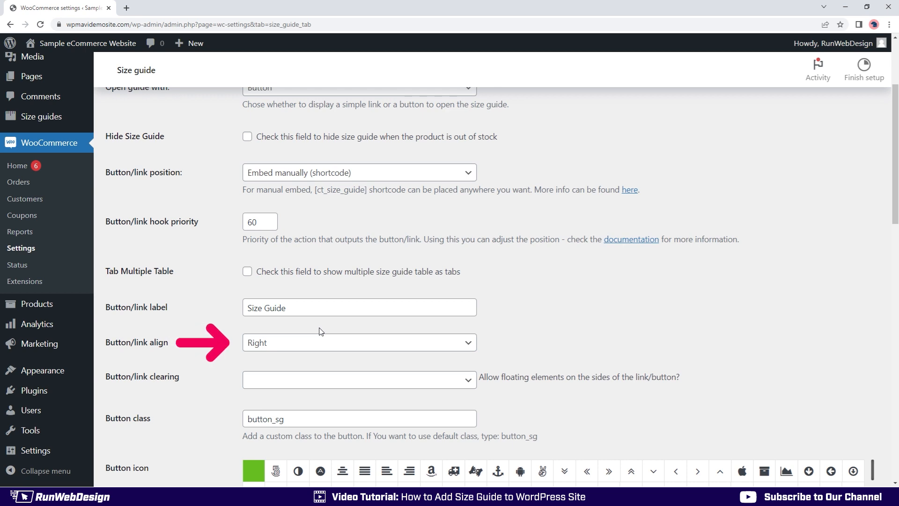
left_click(324, 346)
left_click(323, 361)
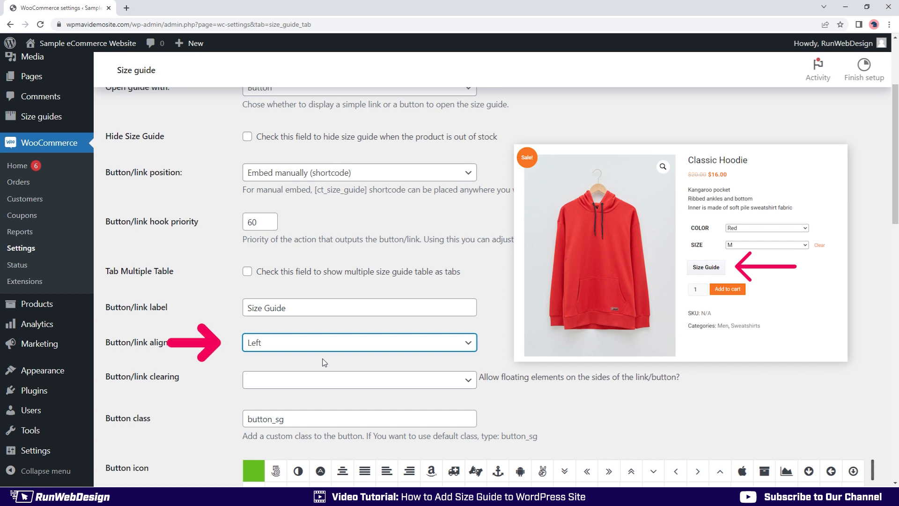
left_click(321, 343)
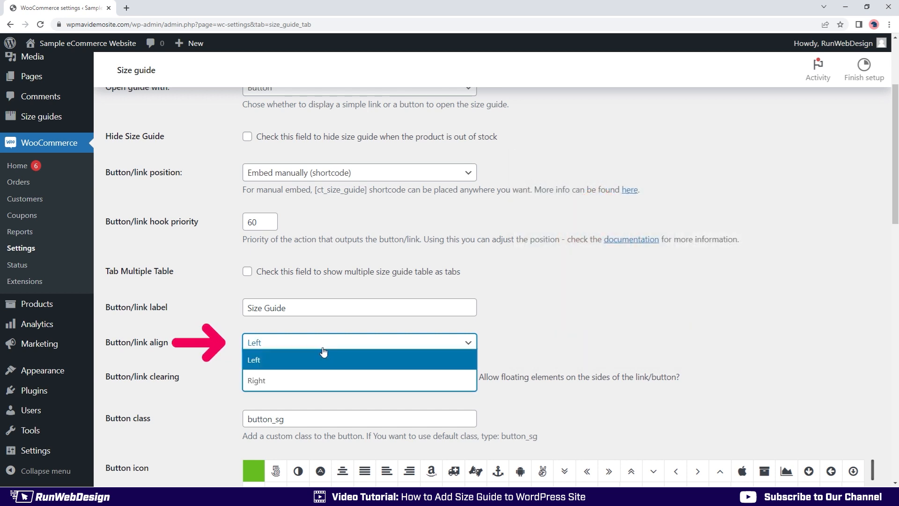
left_click(323, 376)
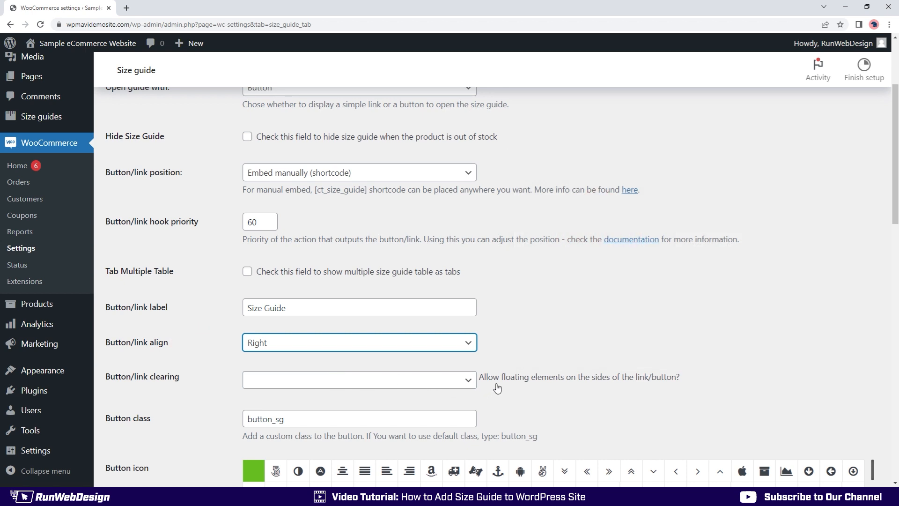
- Try the right arrow as the button icon and restore the blank icon
scroll(498, 387, "down", 4)
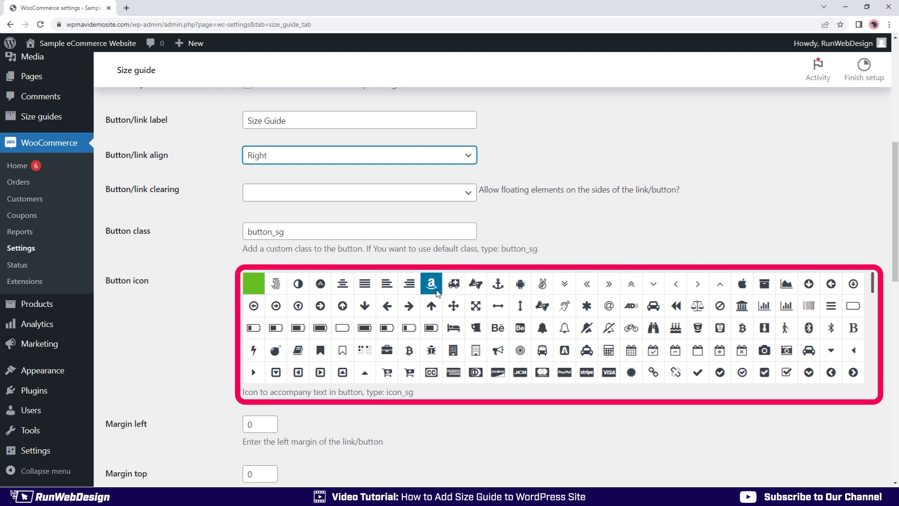
left_click(409, 307)
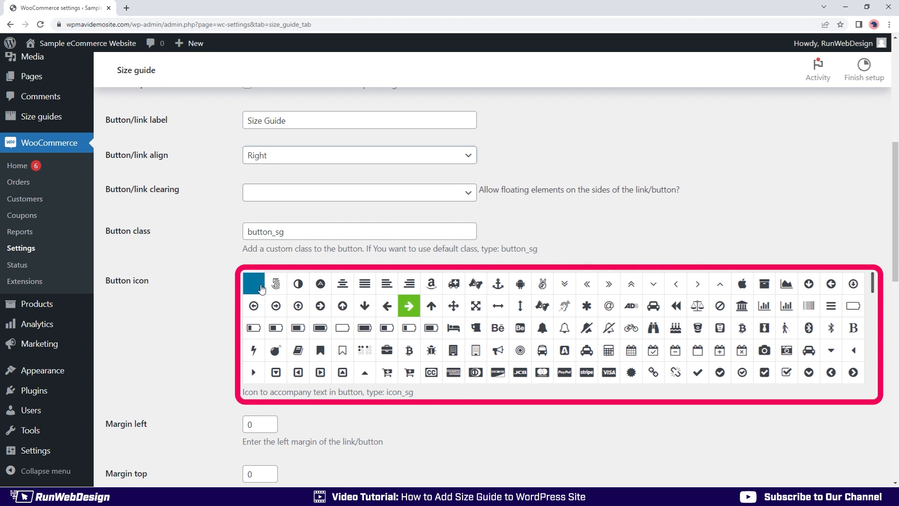
left_click(261, 287)
scroll(515, 425, "down", 1)
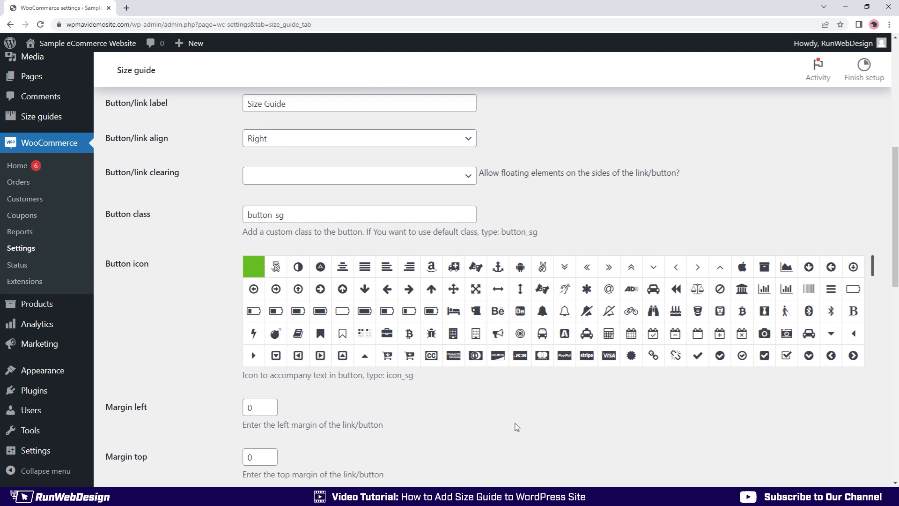
- Review the margin, popup overlay, padding and table hover settings, and choose Responsive for the size guide tables
scroll(517, 427, "down", 3)
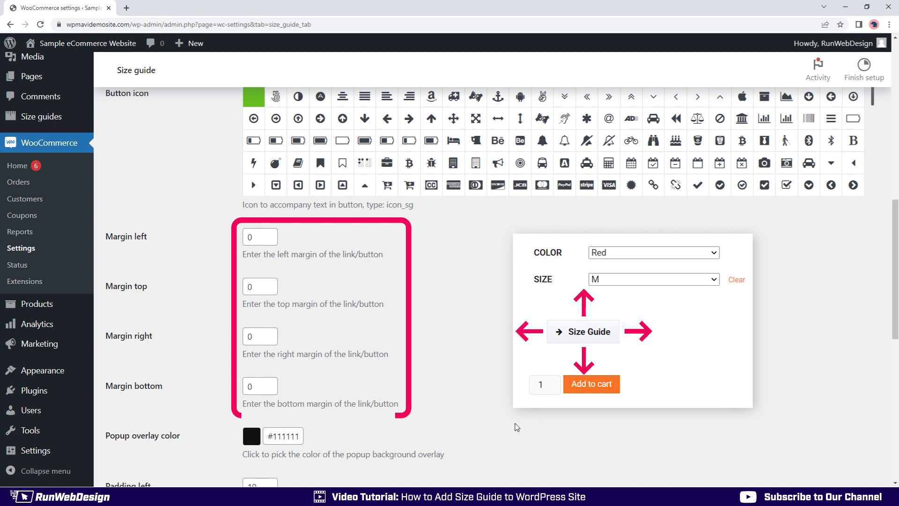
scroll(517, 427, "down", 4)
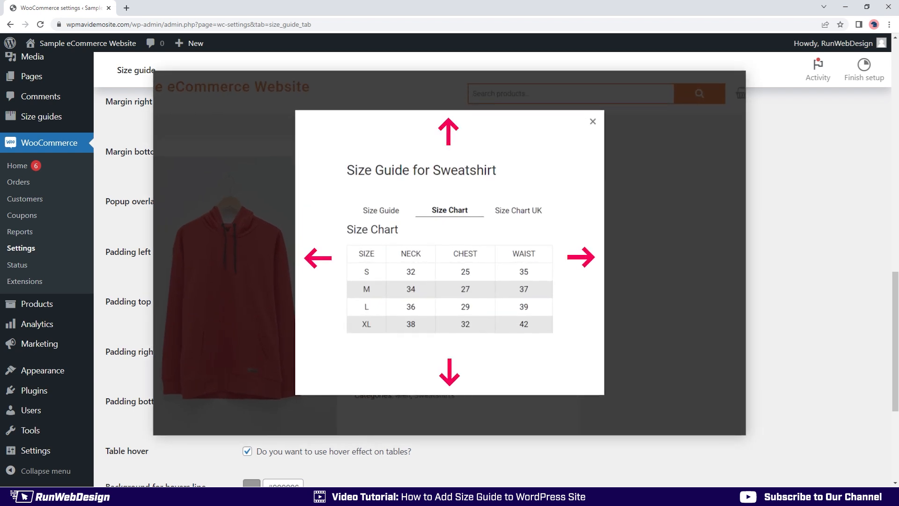
scroll(517, 427, "down", 5)
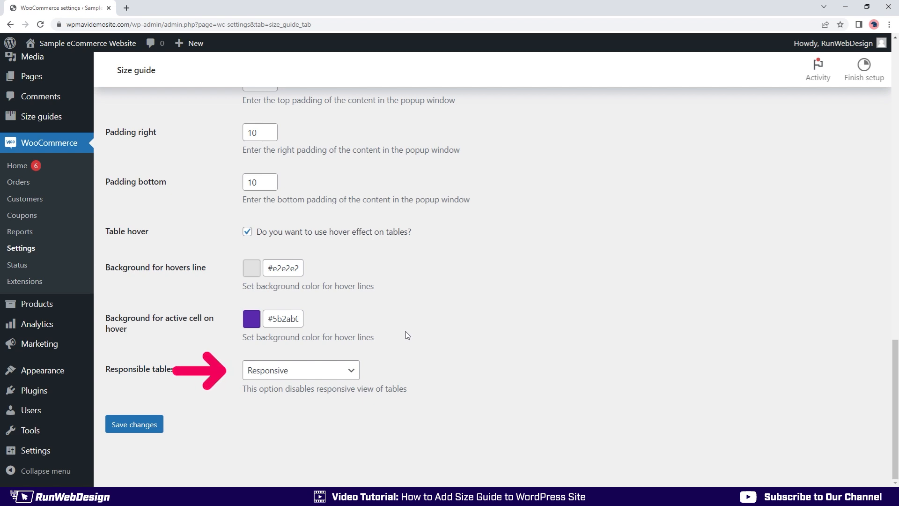
left_click(352, 370)
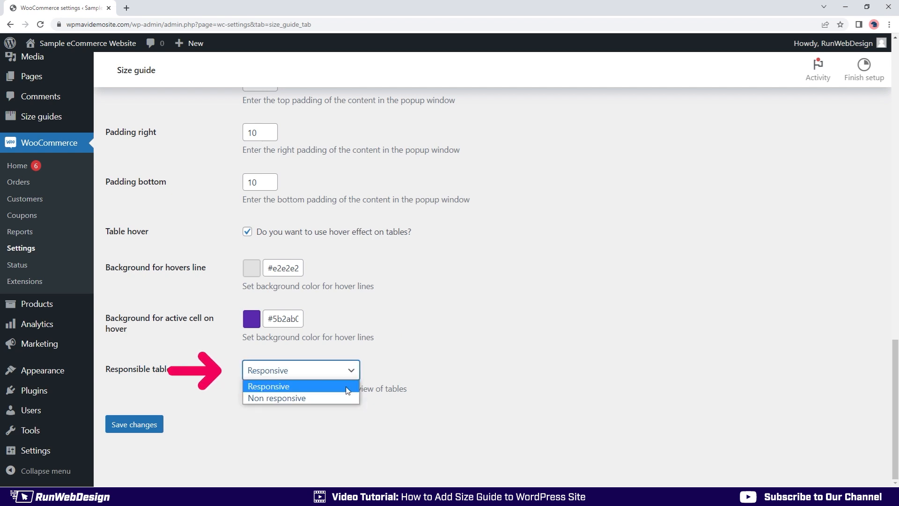
left_click(349, 385)
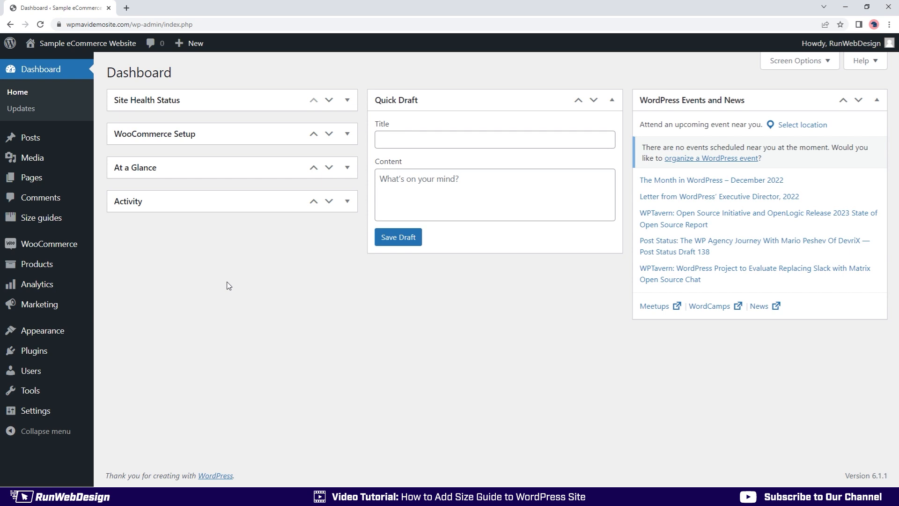
- Open the Sample men size guide for editing from the list of size guides
left_click(67, 220)
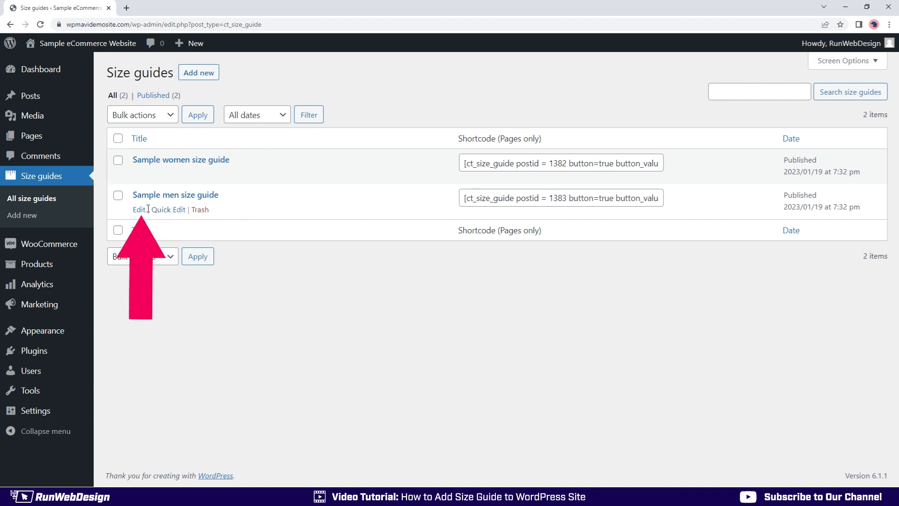
left_click(139, 210)
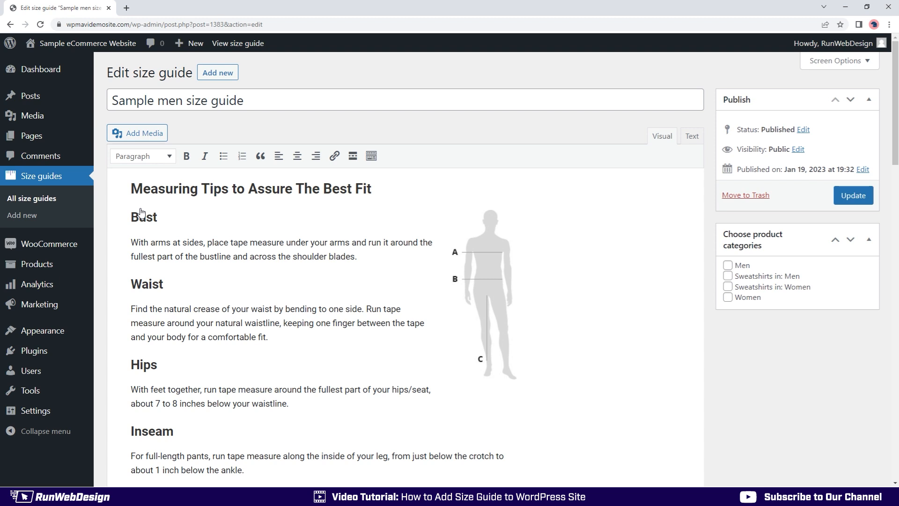
- Start a new size guide titled "Size Guide for Sweatshirt" with neck, chest, waist and leg measuring instructions as its content
left_click(213, 81)
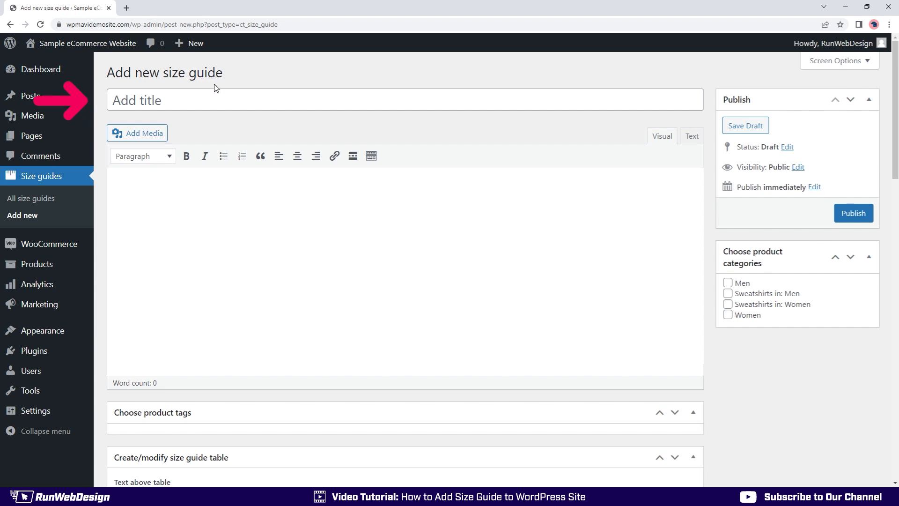
left_click(217, 93)
type("Size Guide for Sweatshirt")
left_click(257, 132)
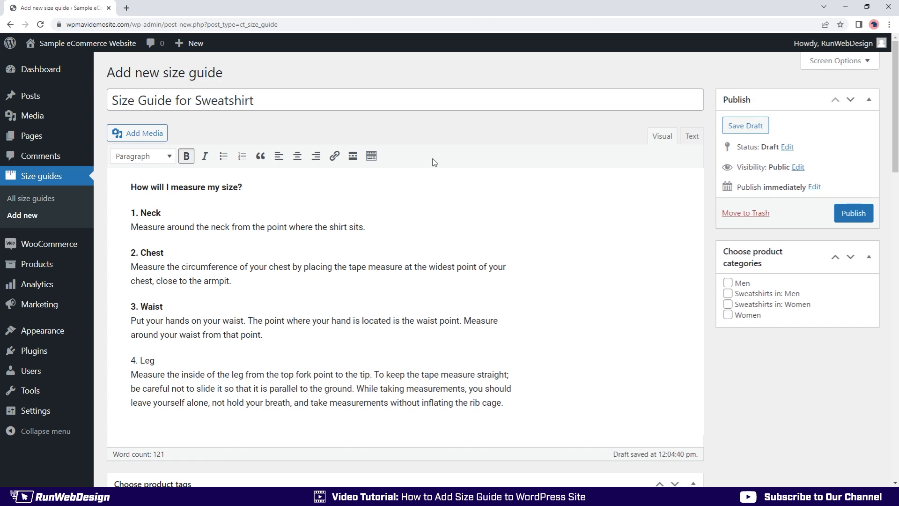
- Insert men-body-size.png from the media library at the start of the measuring instructions and align it left of the text
left_click(160, 132)
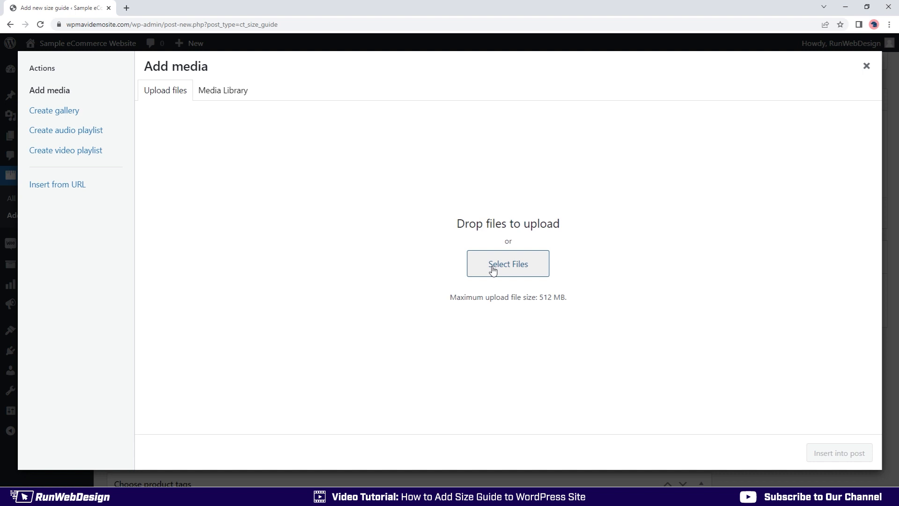
left_click(244, 94)
left_click(370, 187)
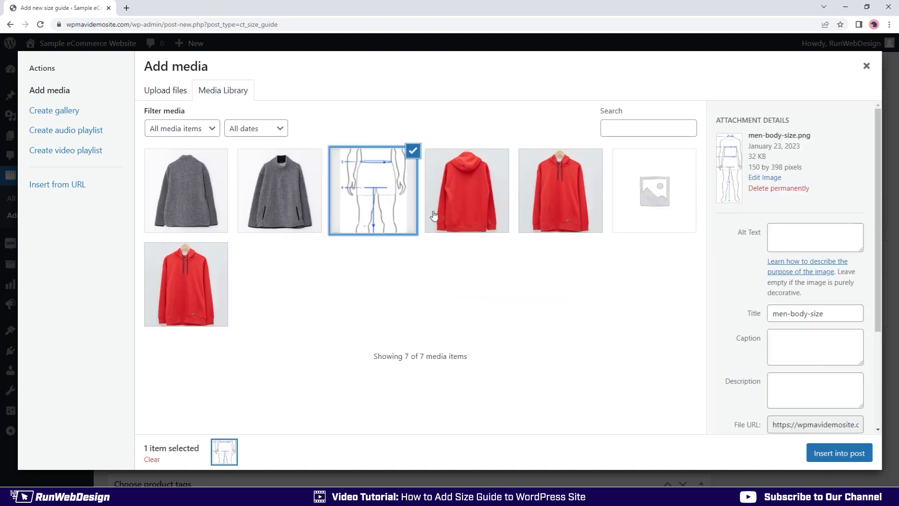
left_click(827, 453)
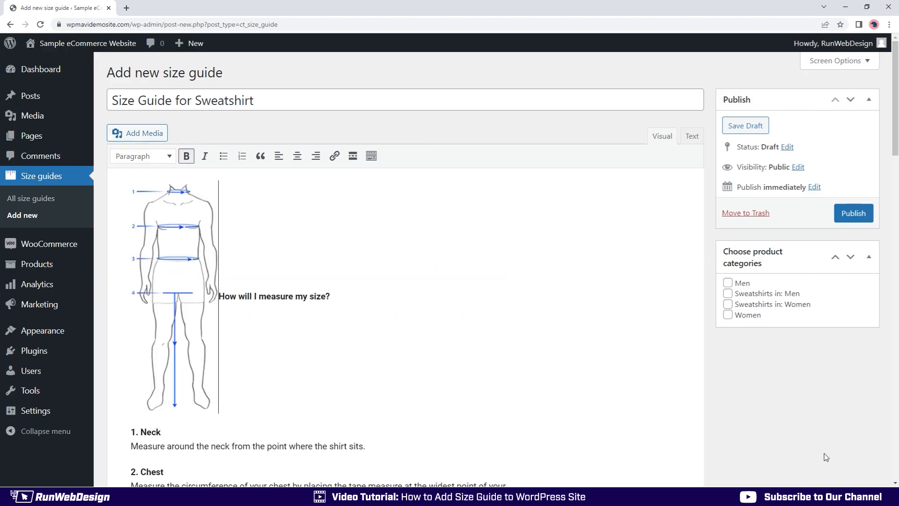
left_click(186, 261)
left_click(129, 183)
left_click(632, 311)
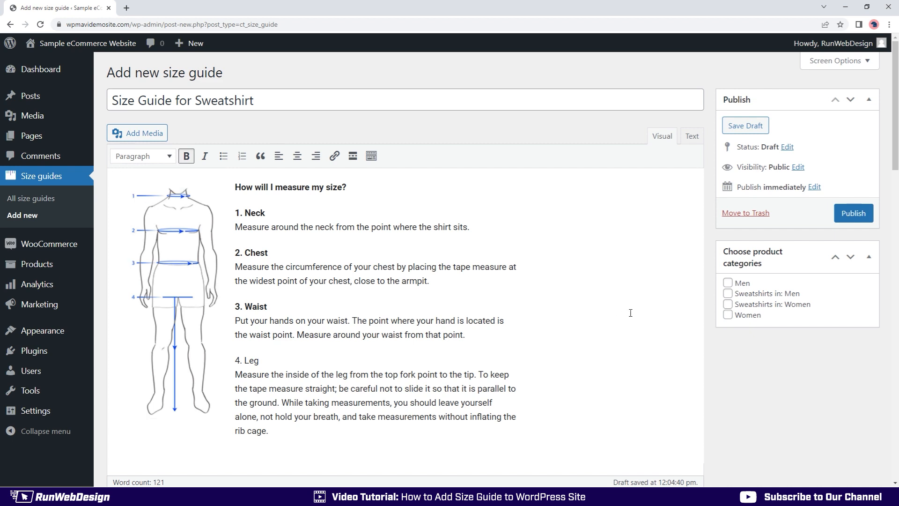
- Replace the placeholder text above the size guide table with "Size Chart"
scroll(745, 370, "down", 4)
scroll(747, 371, "down", 5)
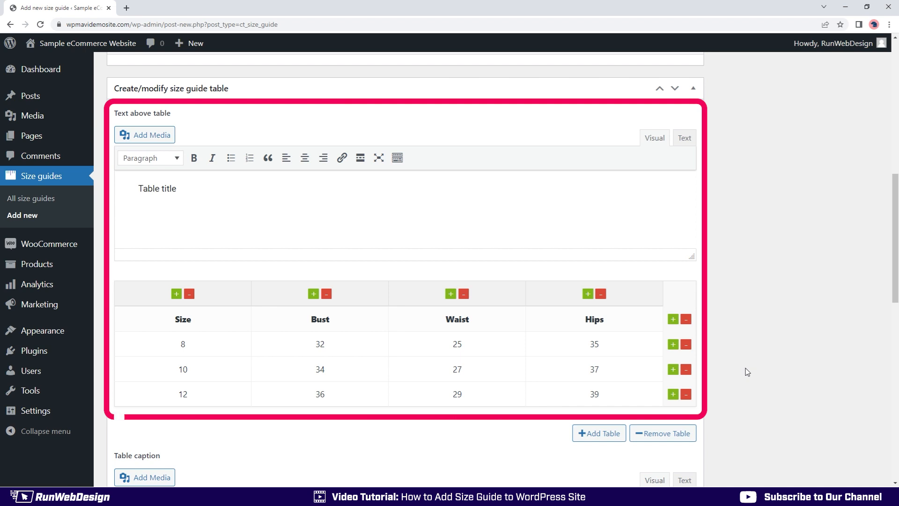
triple_click(200, 199)
type("Size Chart")
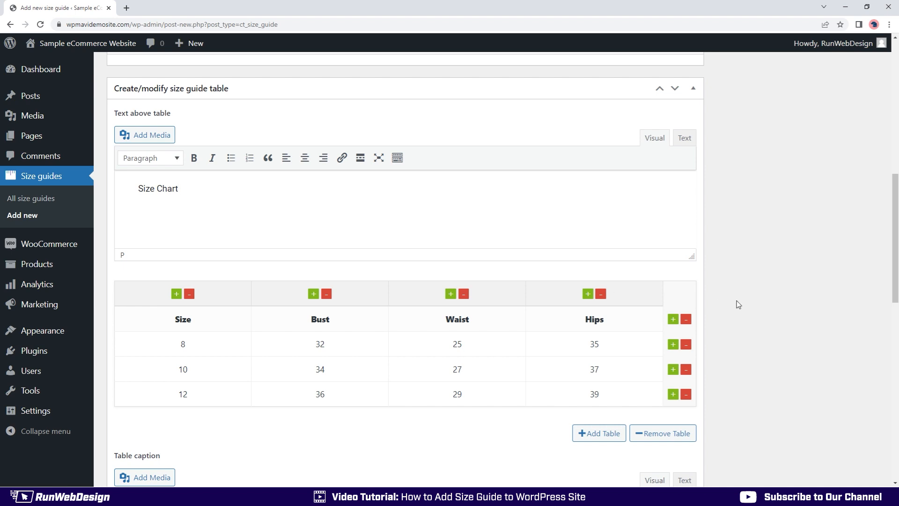
- Add one column after Hips and one row after size 12 in the size guide table
left_click(588, 294)
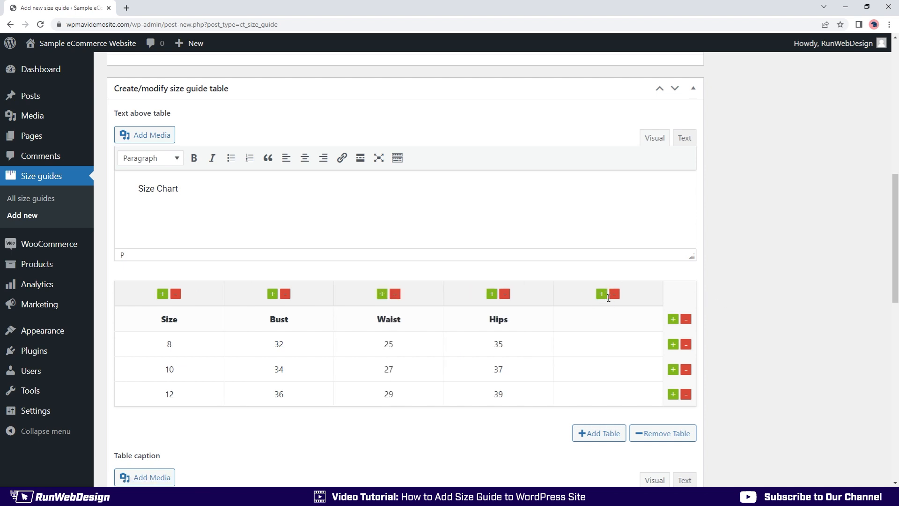
left_click(601, 294)
left_click(623, 294)
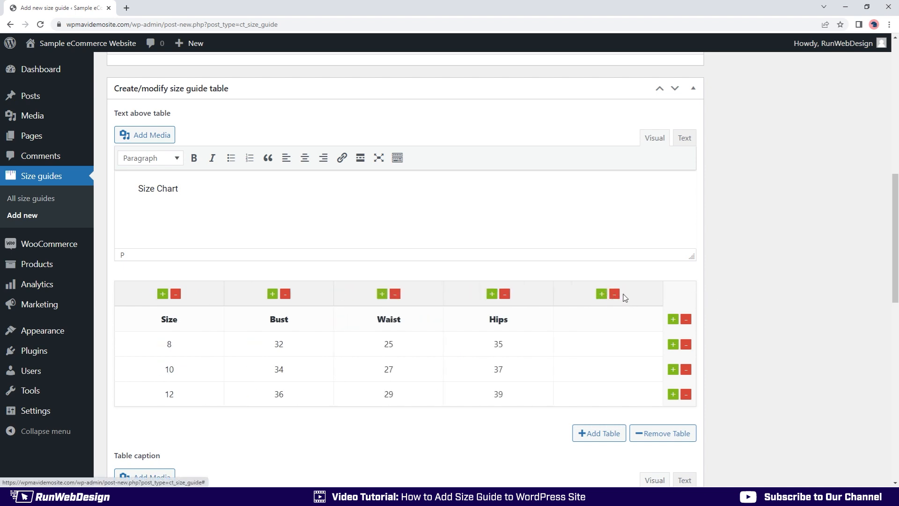
left_click(673, 395)
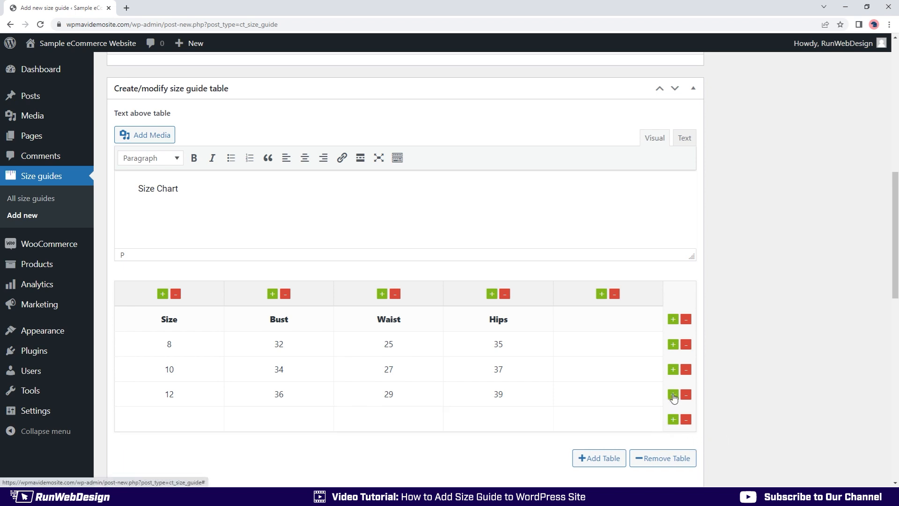
left_click(673, 419)
left_click(686, 445)
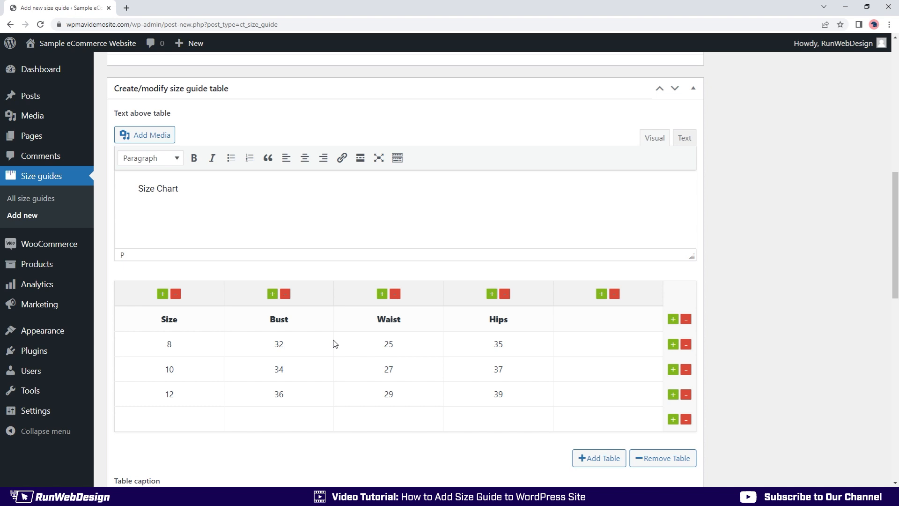
- Relabel the size table's column headings as Neck, Chest, Waist and Leg, and its sizes as S, M, L and XL
left_click(283, 320)
double_click(285, 320)
type("Neck")
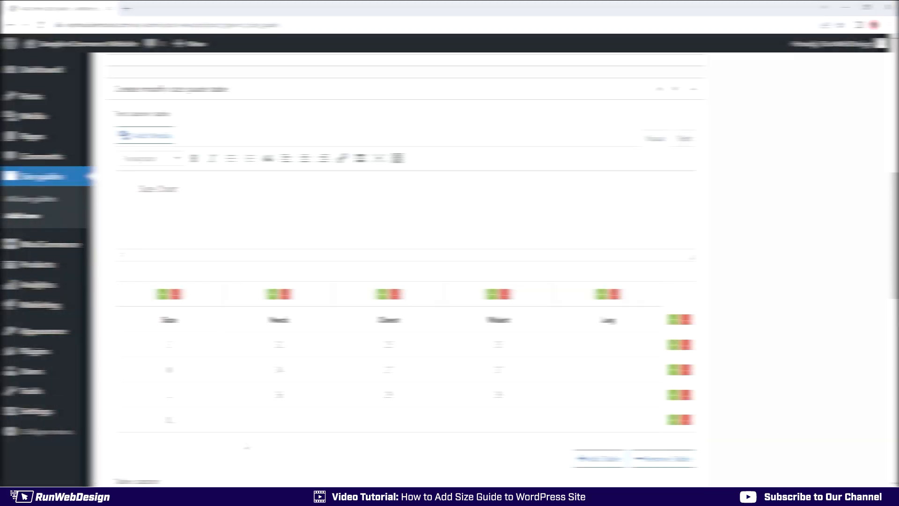
- Add a second size table below the first one in the size guide
scroll(245, 443, "down", 4)
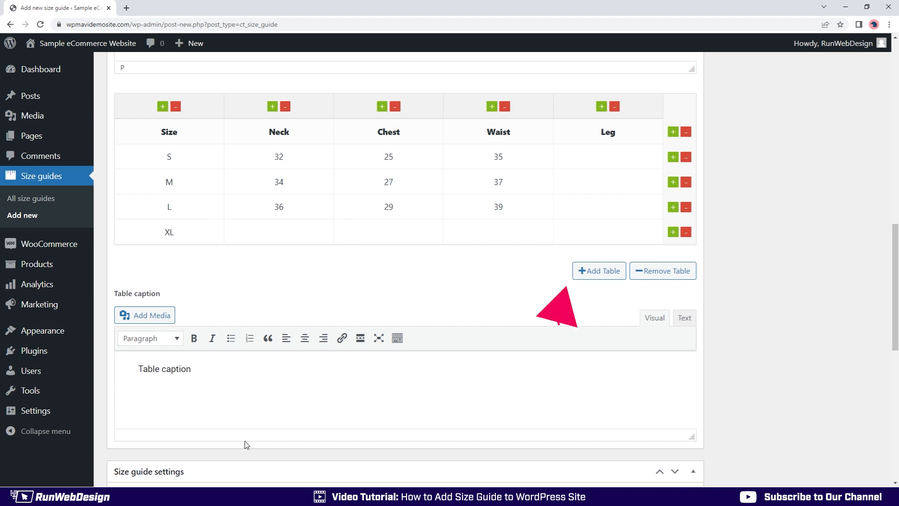
left_click(589, 271)
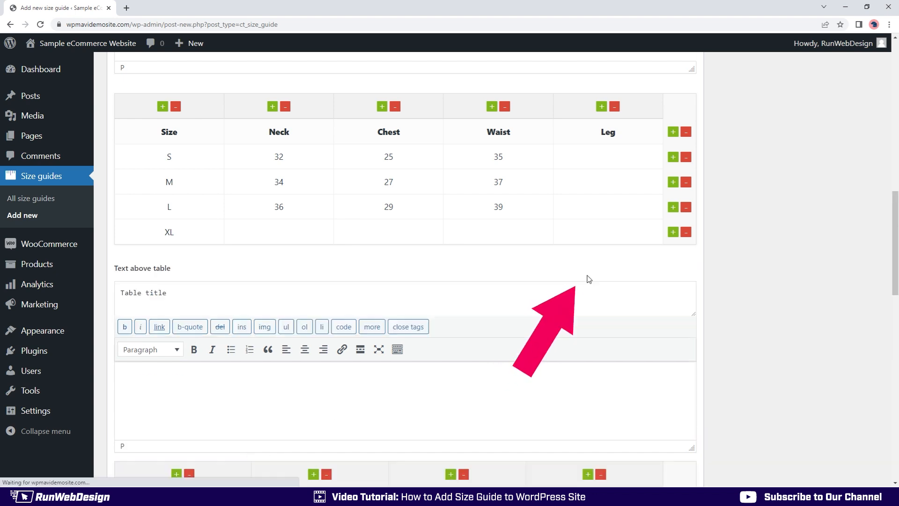
scroll(586, 277, "down", 5)
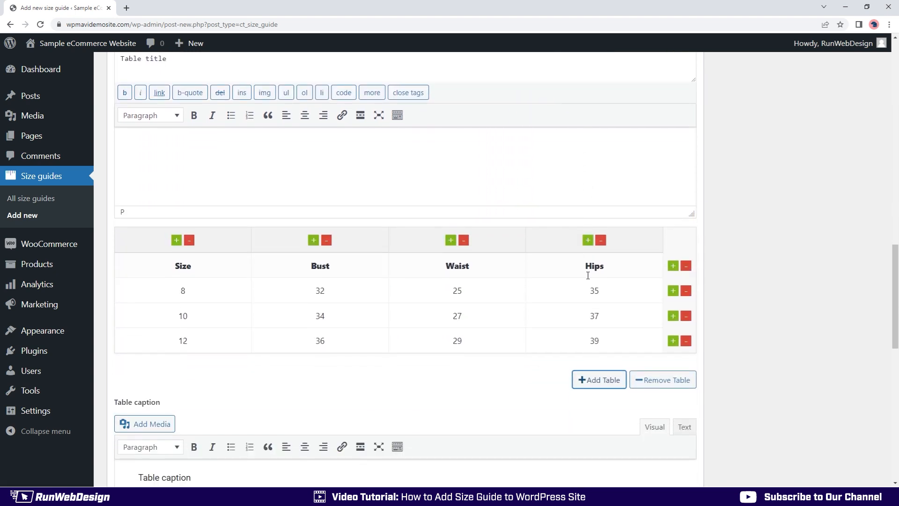
- Replace the placeholder table caption with "All dimensions are given in cm."
scroll(587, 276, "down", 6)
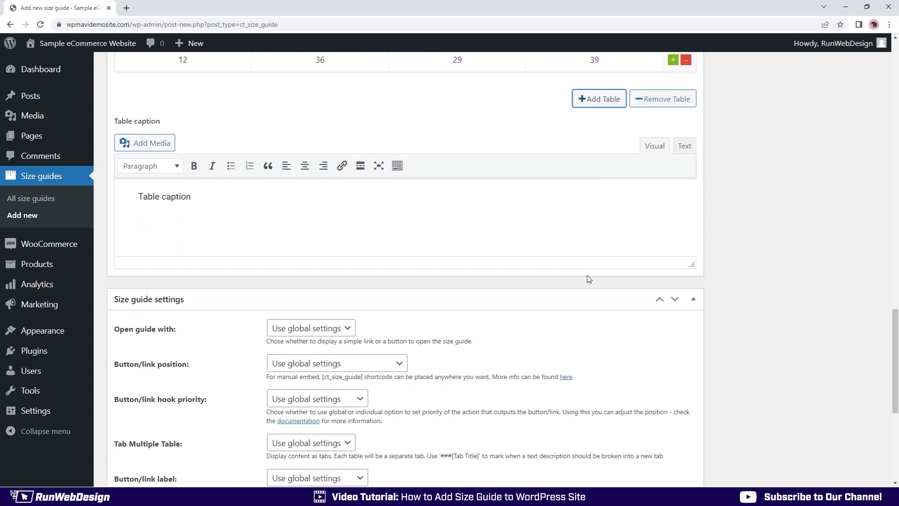
left_click_drag(325, 197, 103, 199)
type("All di")
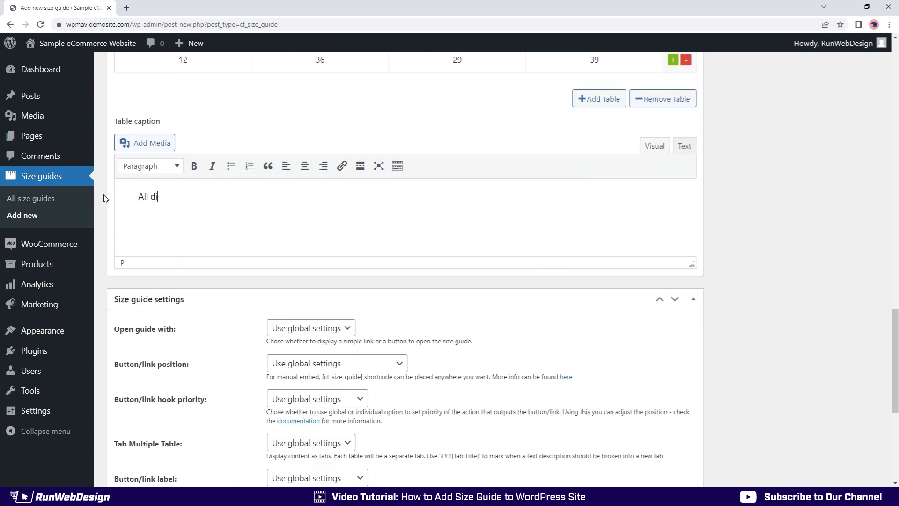
type("mensions are given in cm.")
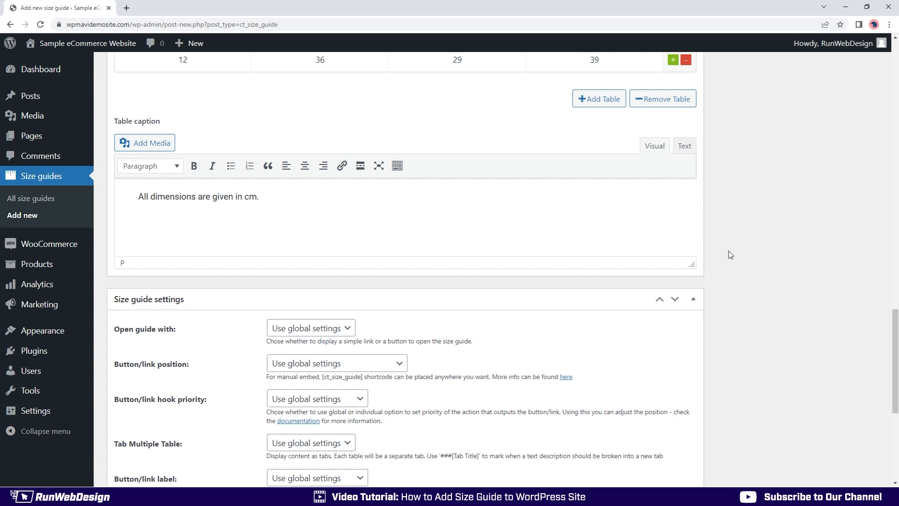
- Publish the sweatshirt size guide, and update it with the "Sweatshirts in: Men" product category assigned
scroll(730, 255, "down", 5)
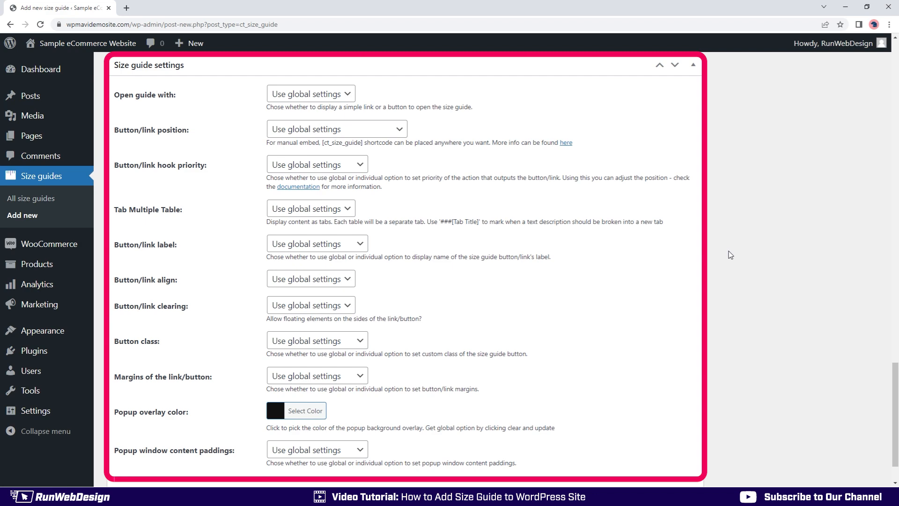
scroll(730, 255, "up", 15)
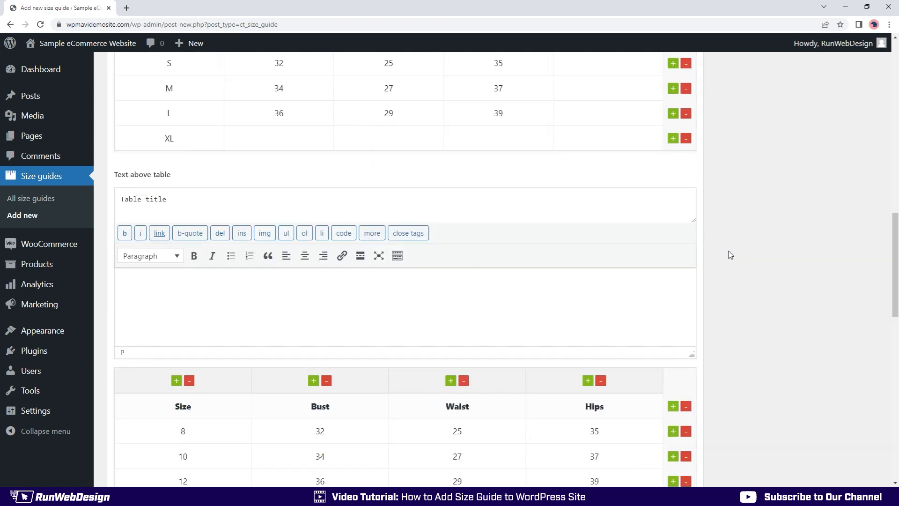
scroll(730, 255, "up", 15)
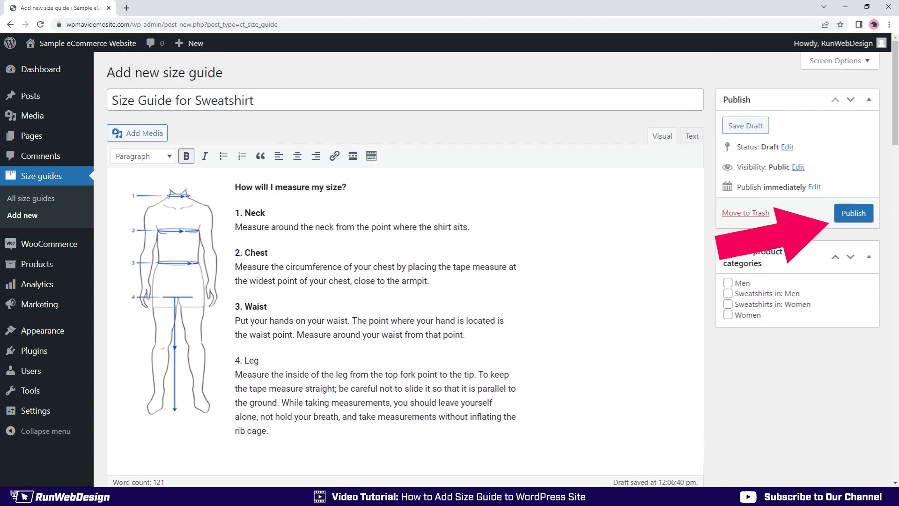
left_click(854, 213)
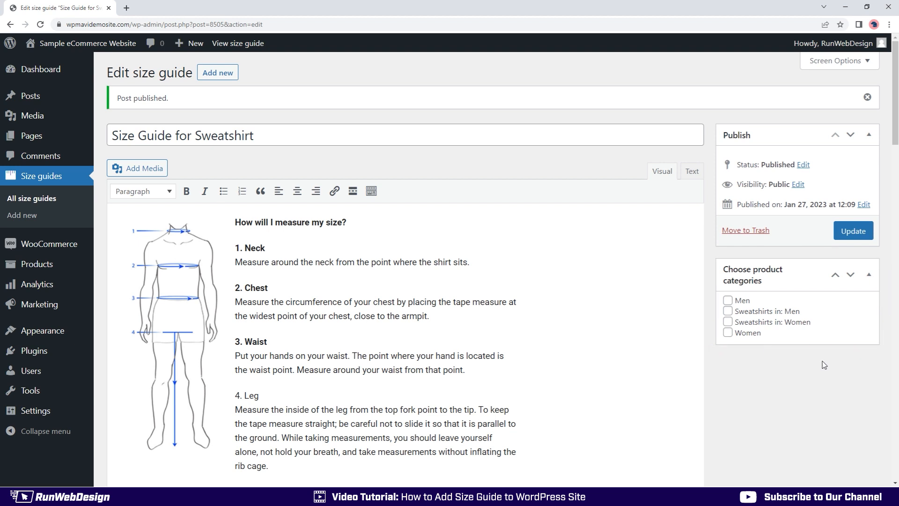
left_click(727, 313)
left_click(843, 233)
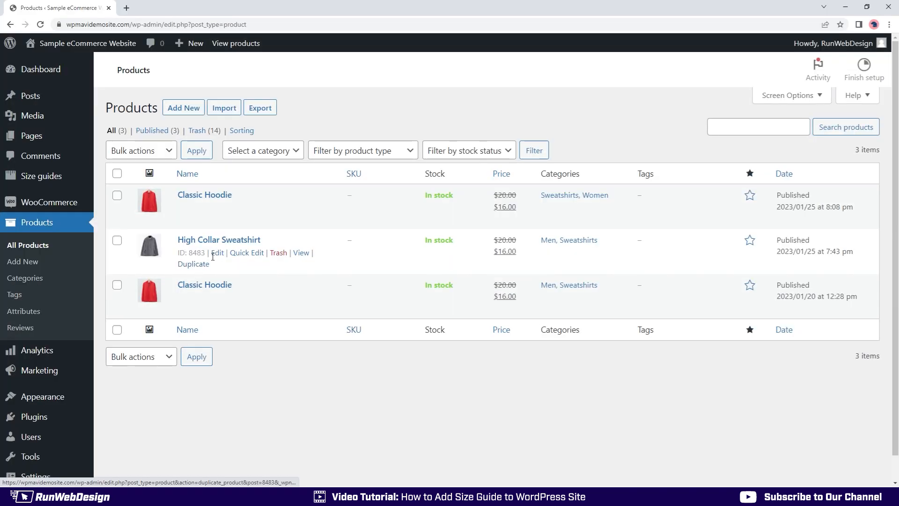
- Assign "Sample men size guide" to the High Collar Sweatshirt product and update the product
left_click(217, 254)
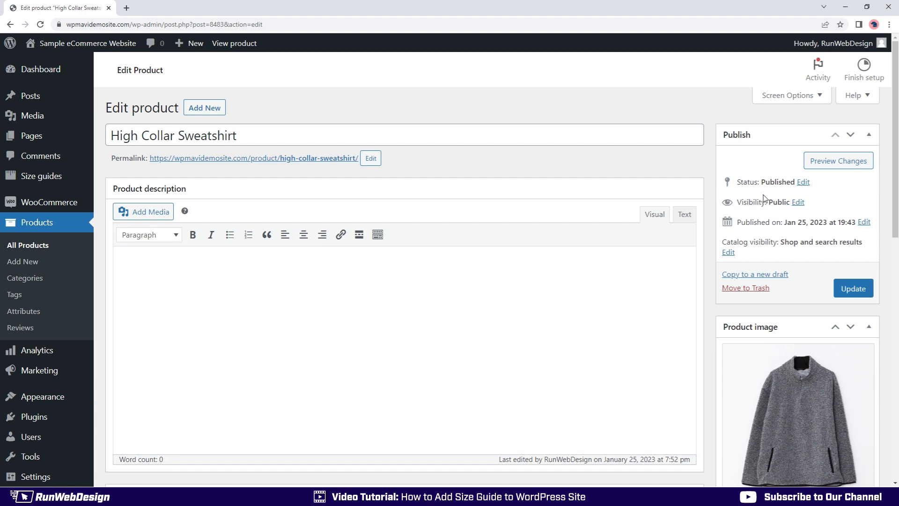
scroll(764, 197, "down", 10)
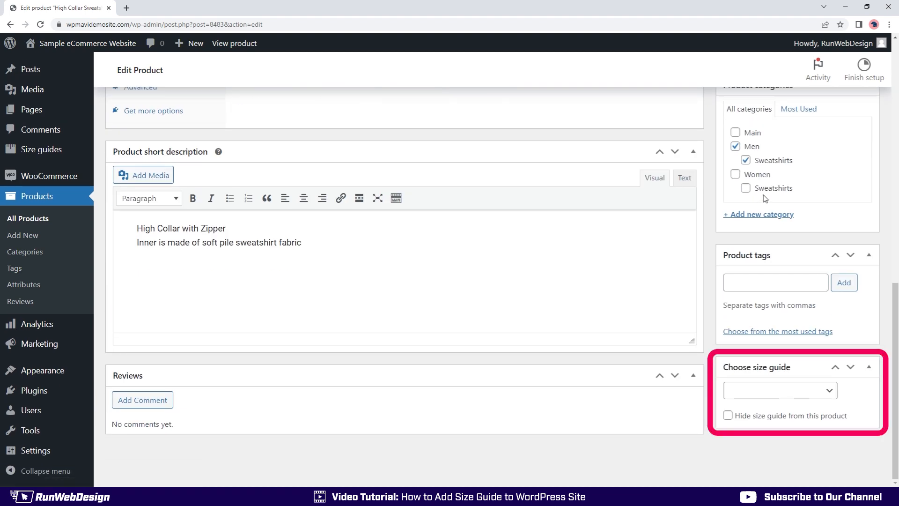
left_click(830, 394)
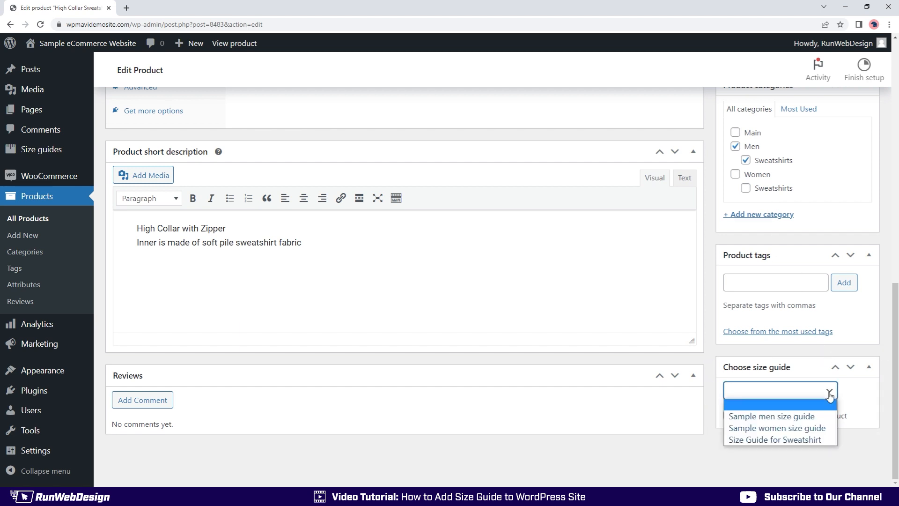
left_click(828, 417)
scroll(829, 417, "up", 15)
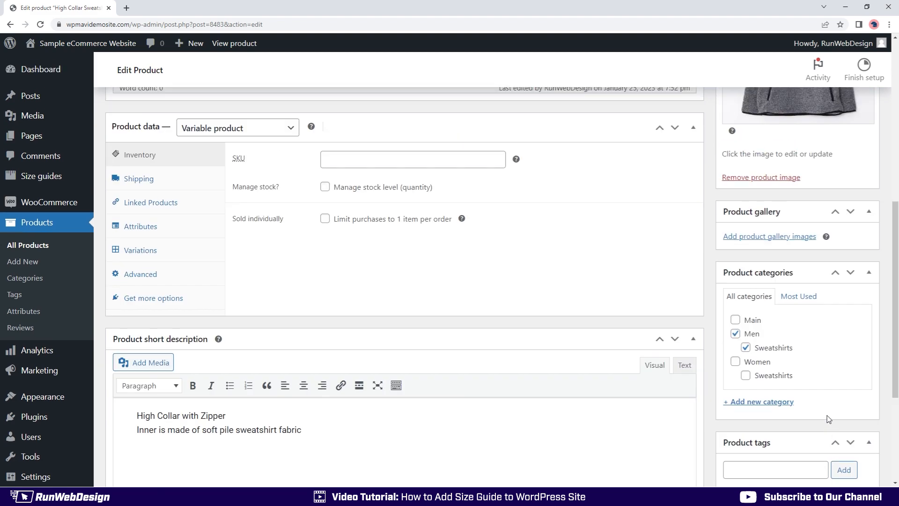
left_click(852, 292)
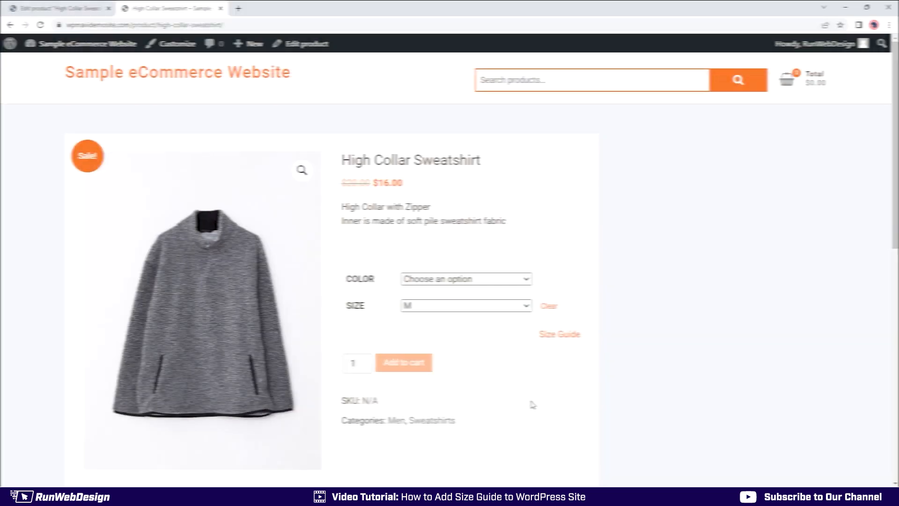
- View the size guide on the High Collar Sweatshirt's store page and return to the size guide options in its product editor
left_click(558, 334)
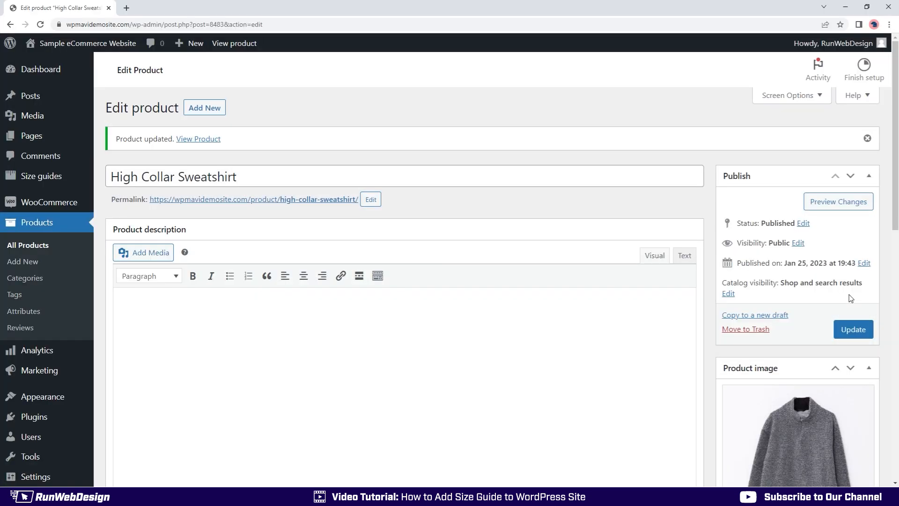
scroll(850, 298, "down", 15)
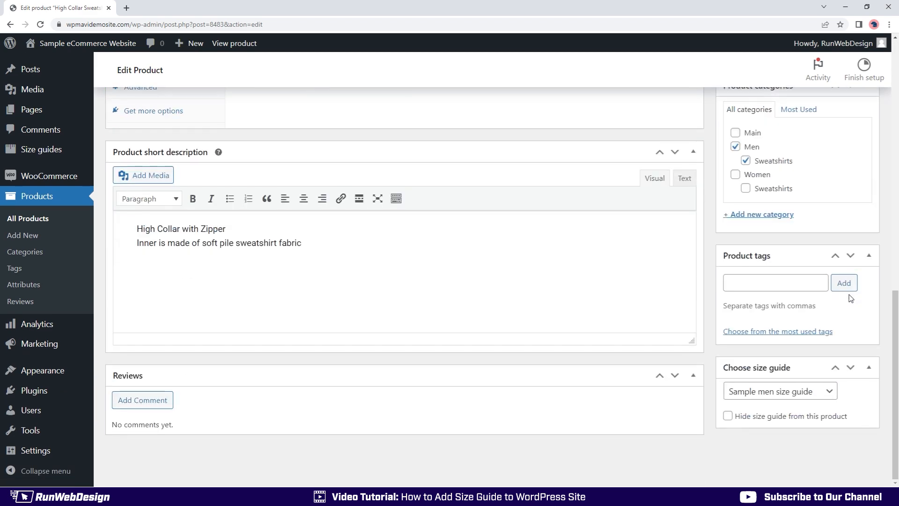